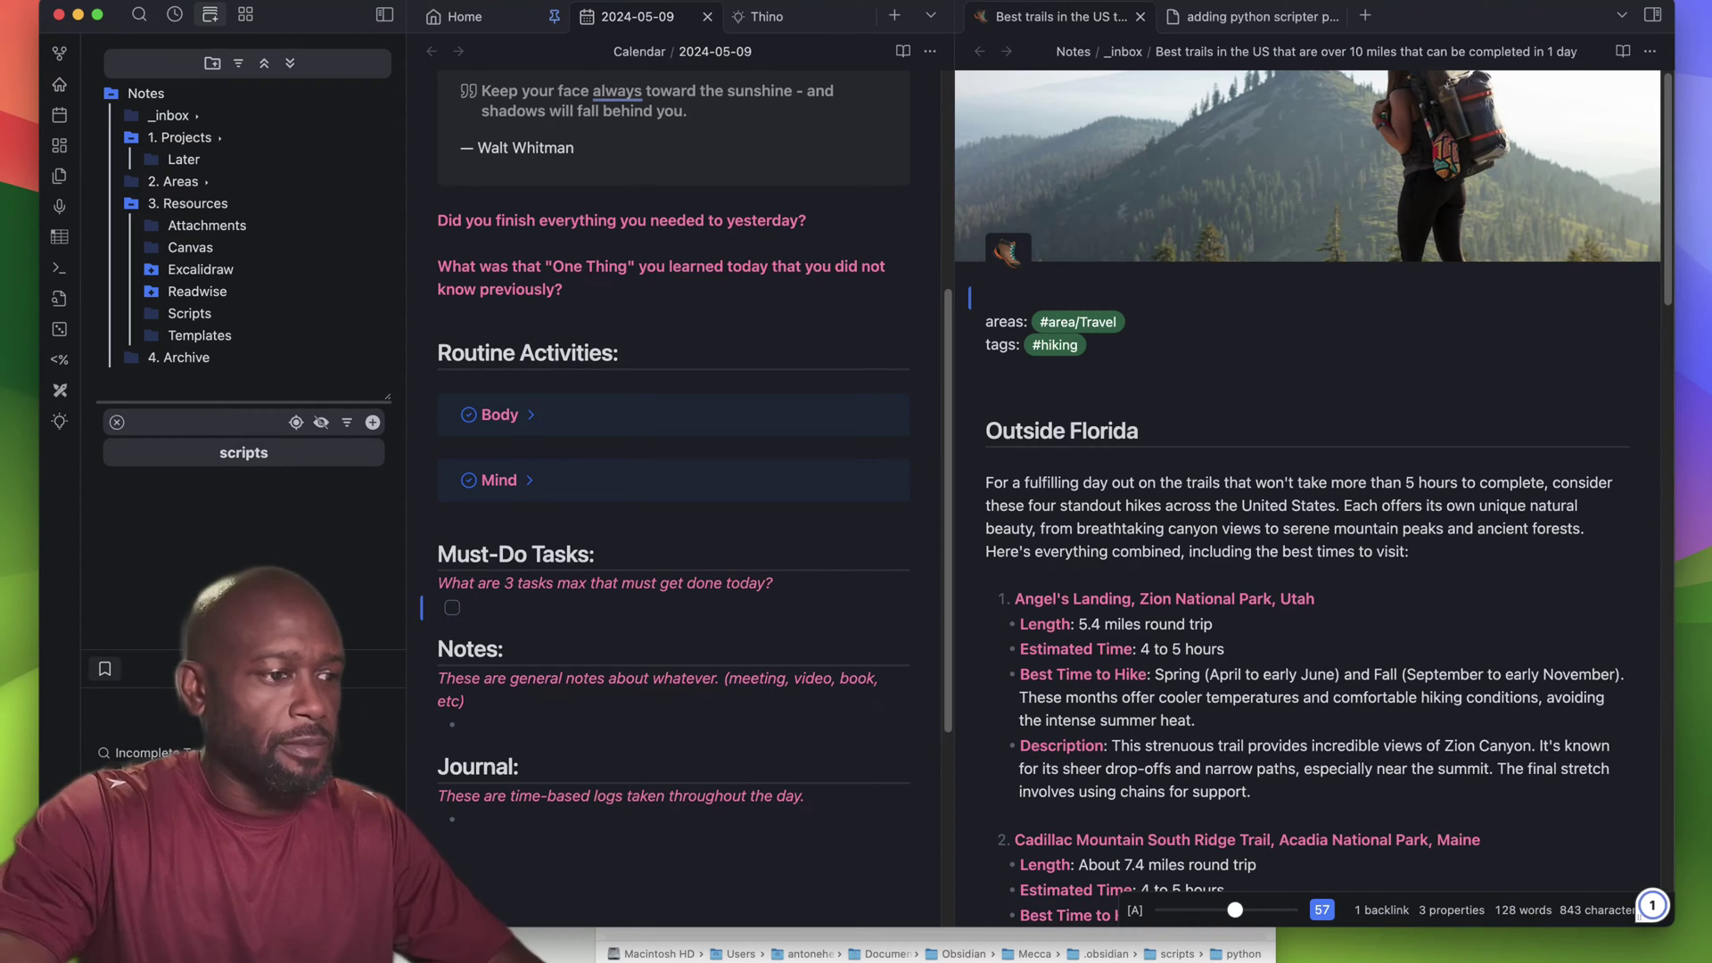
- Find the Python Scripter plugin by searching 'scripter' in Community plugins and open its options
key("super+comma")
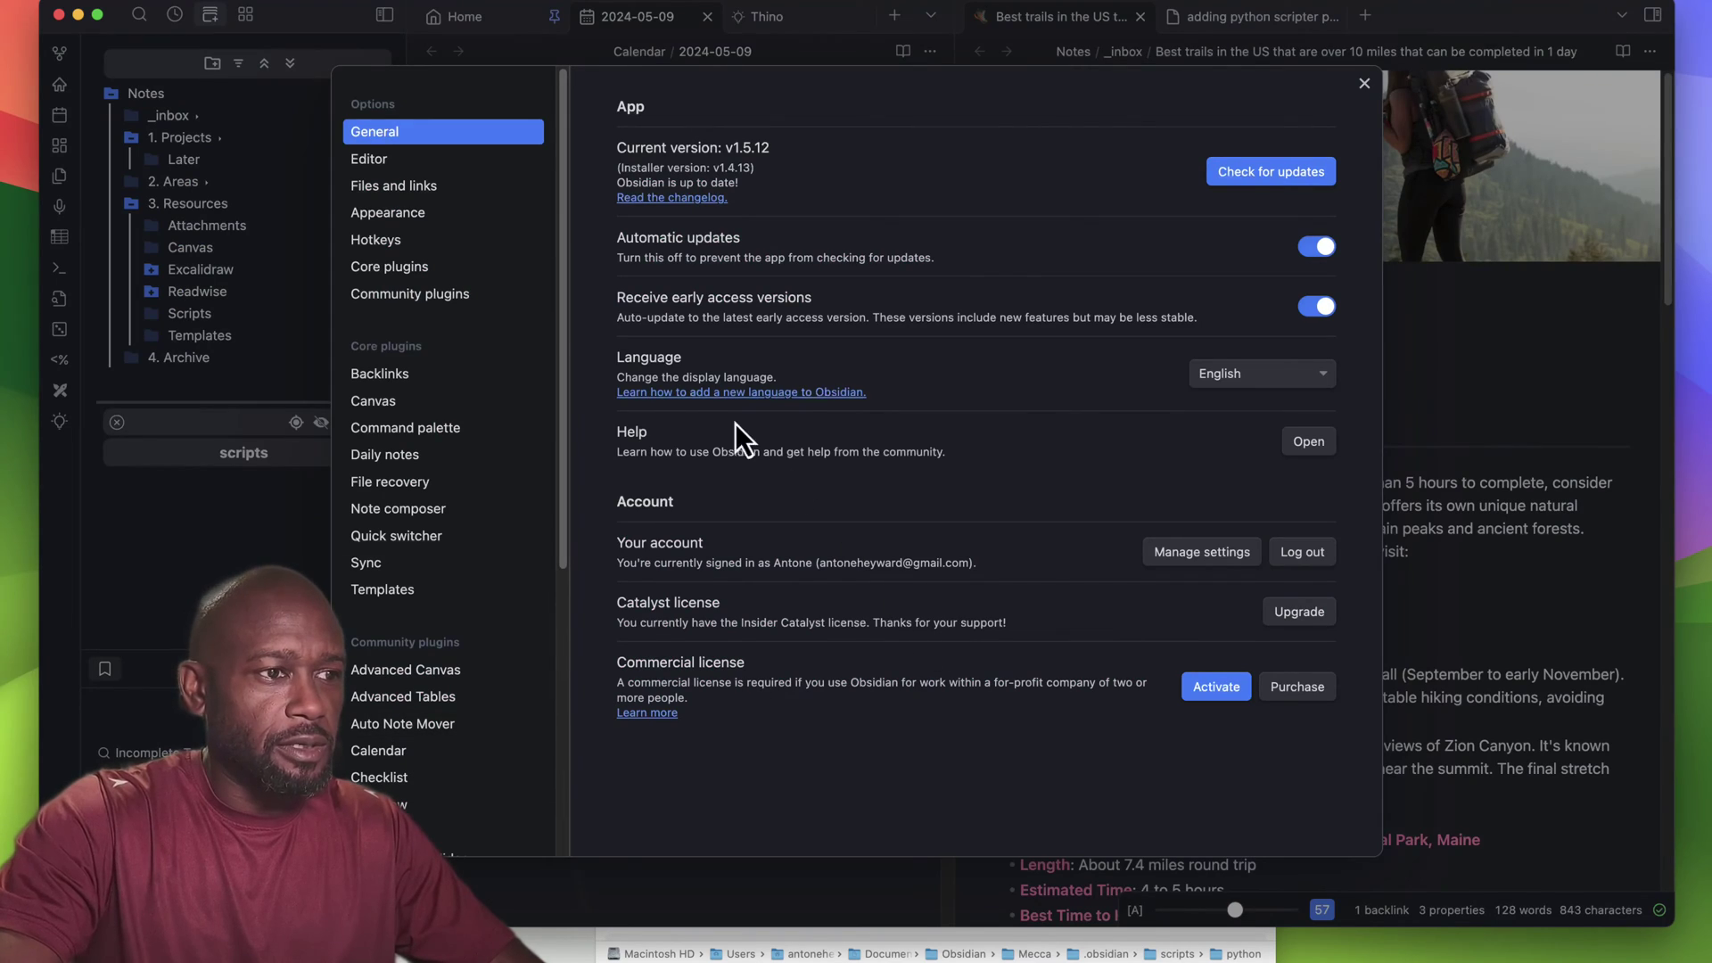
left_click(476, 298)
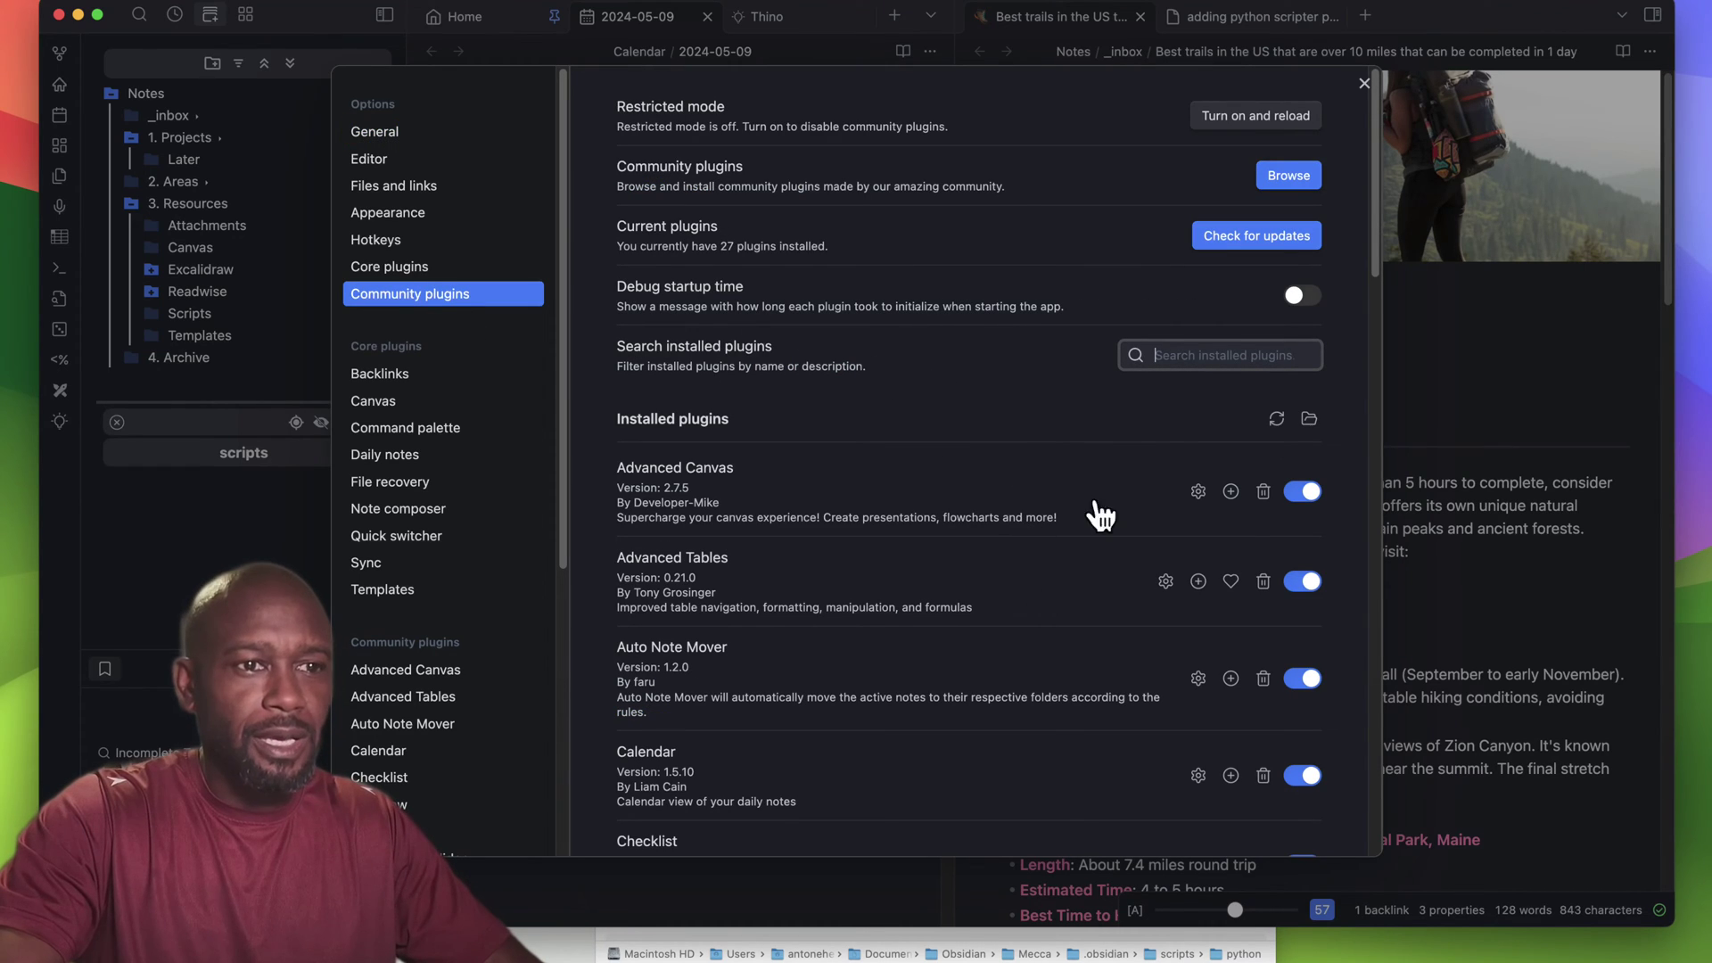
left_click(1285, 178)
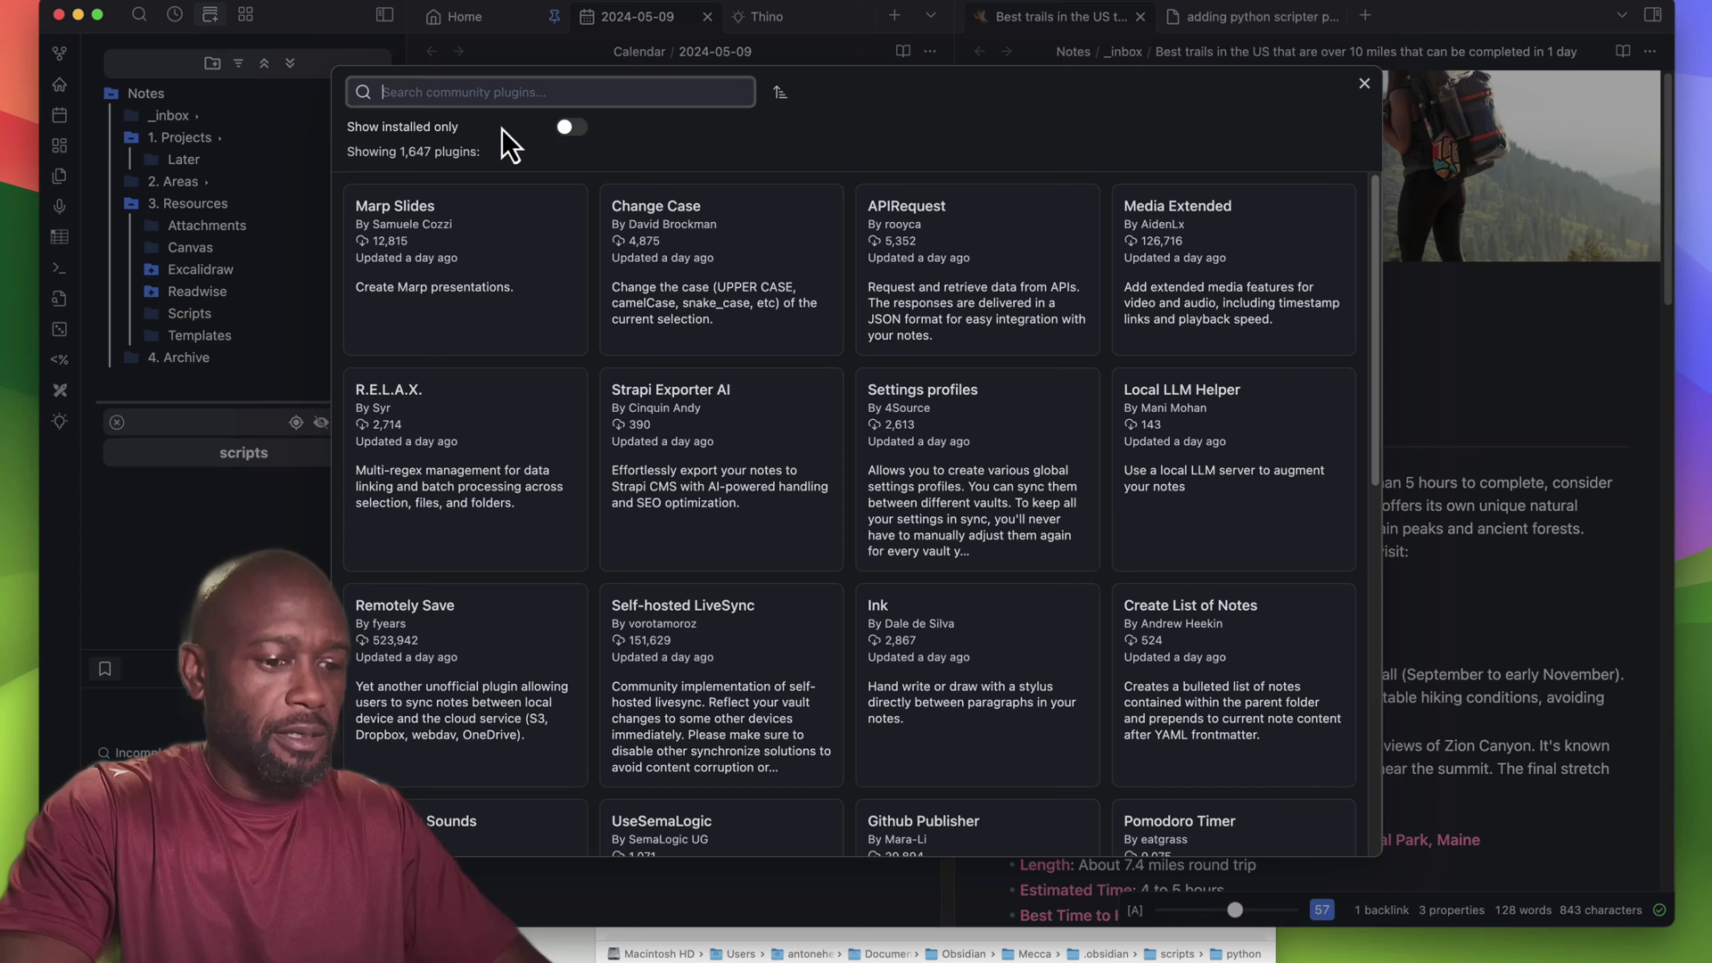
type("scripter")
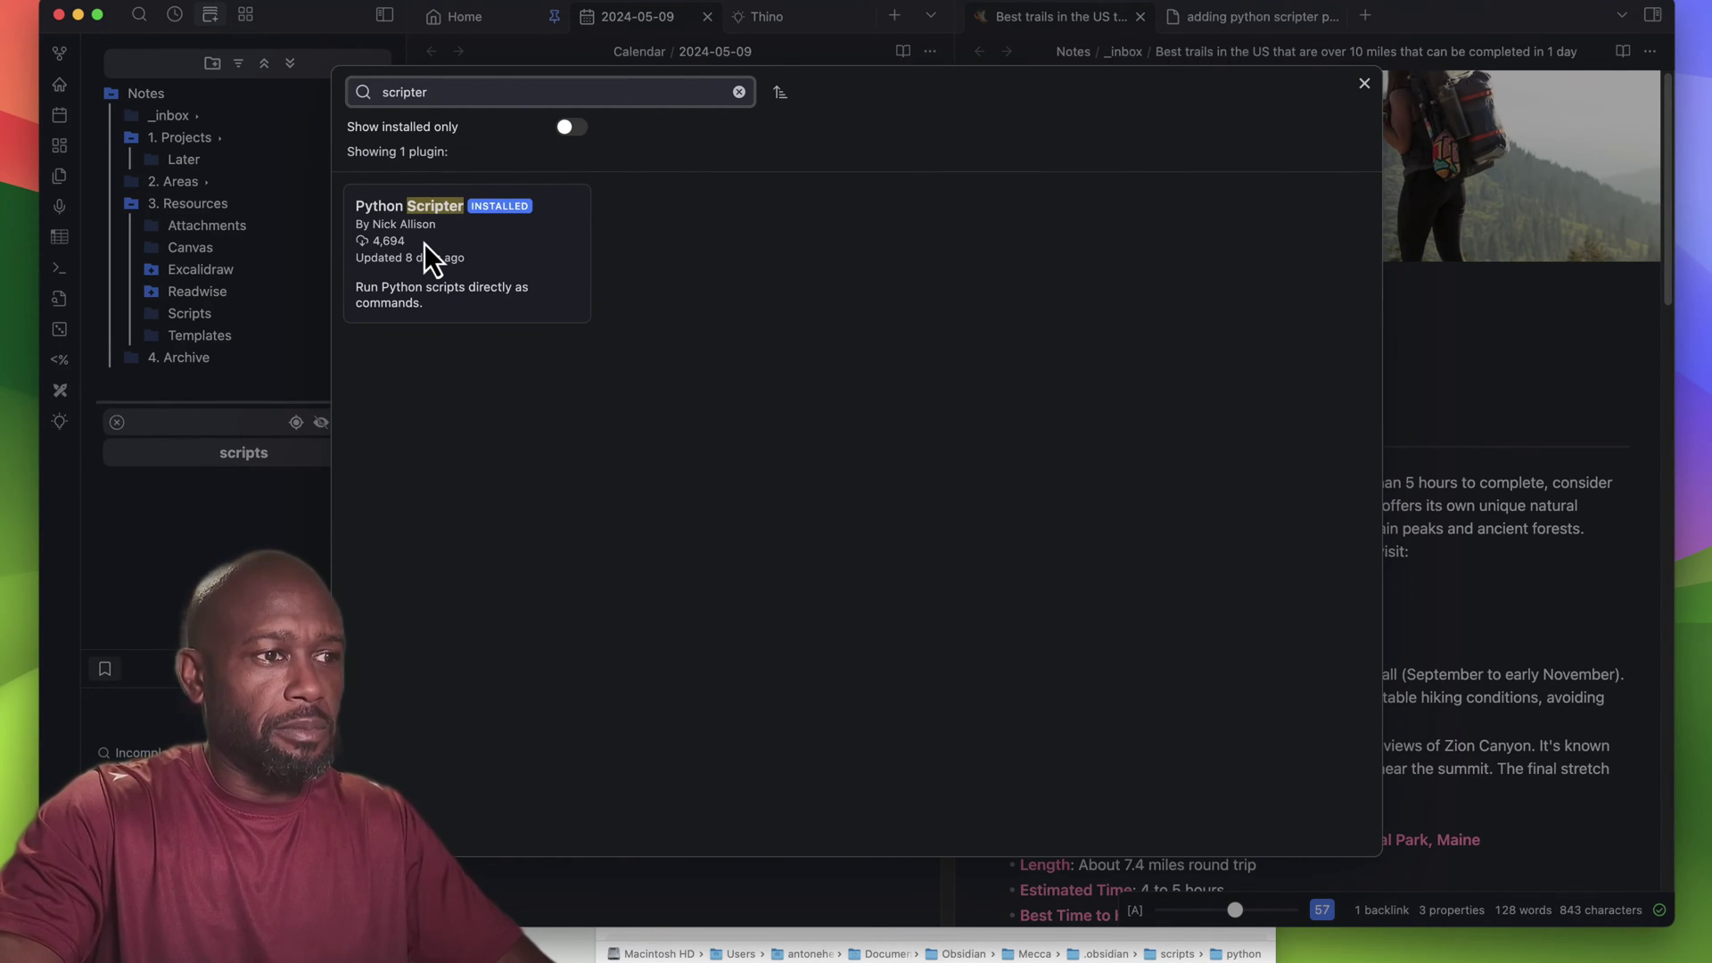
left_click(469, 259)
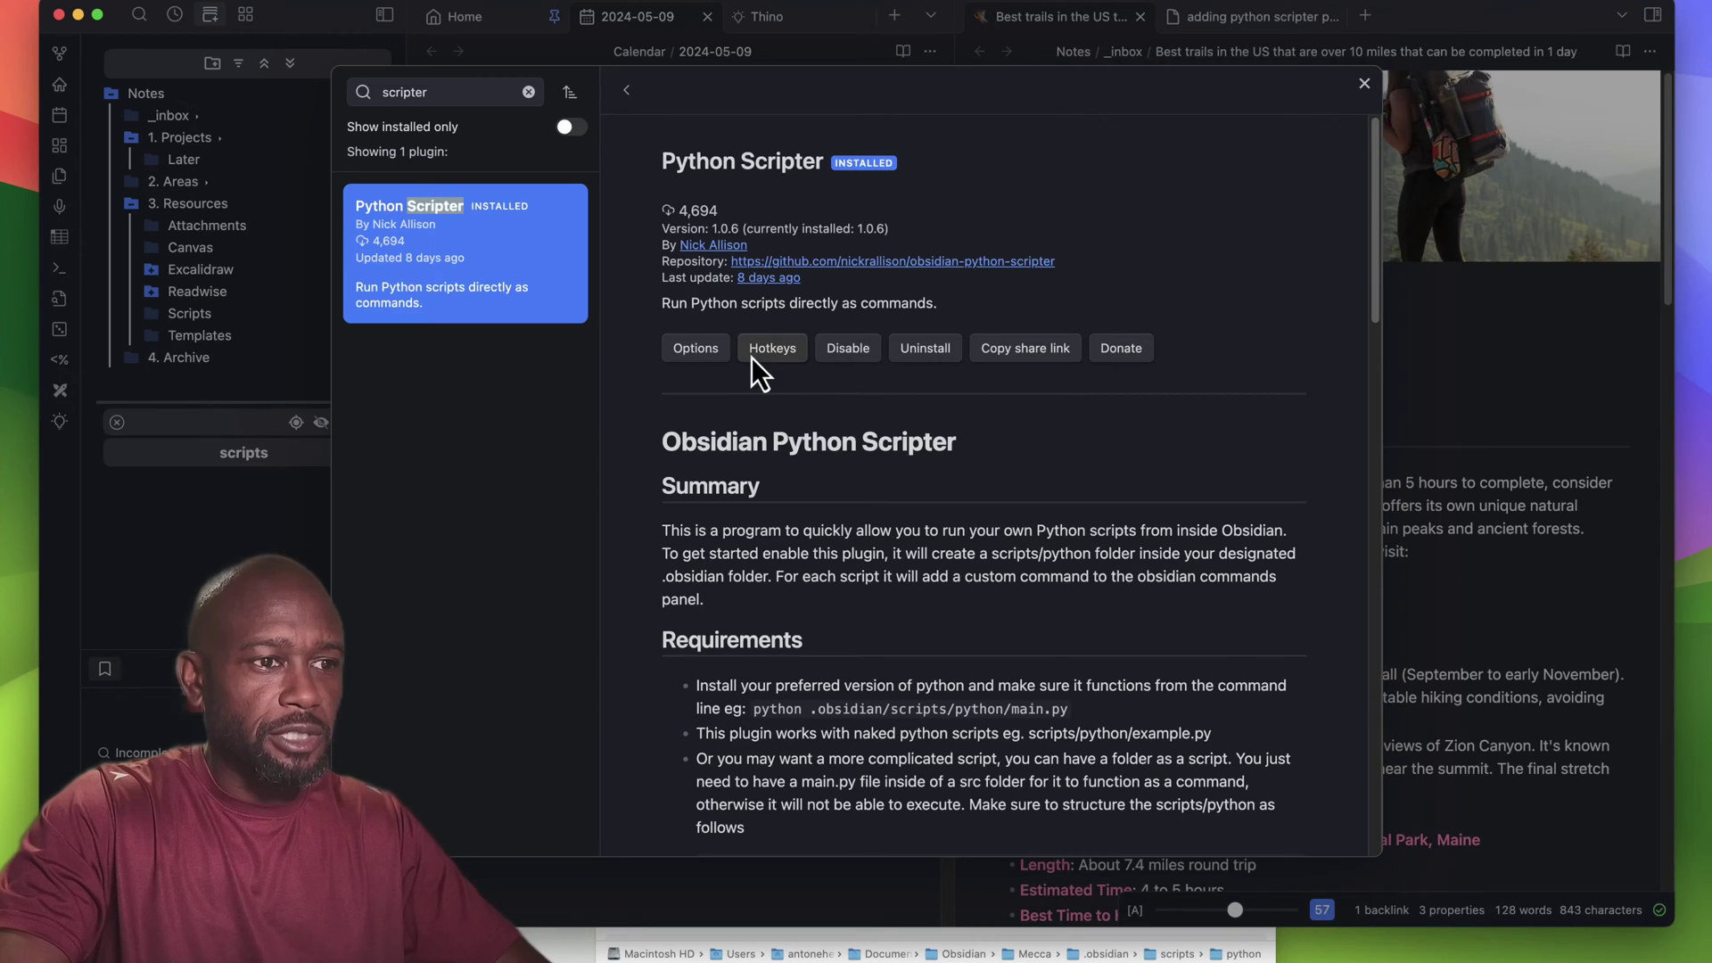
left_click(695, 350)
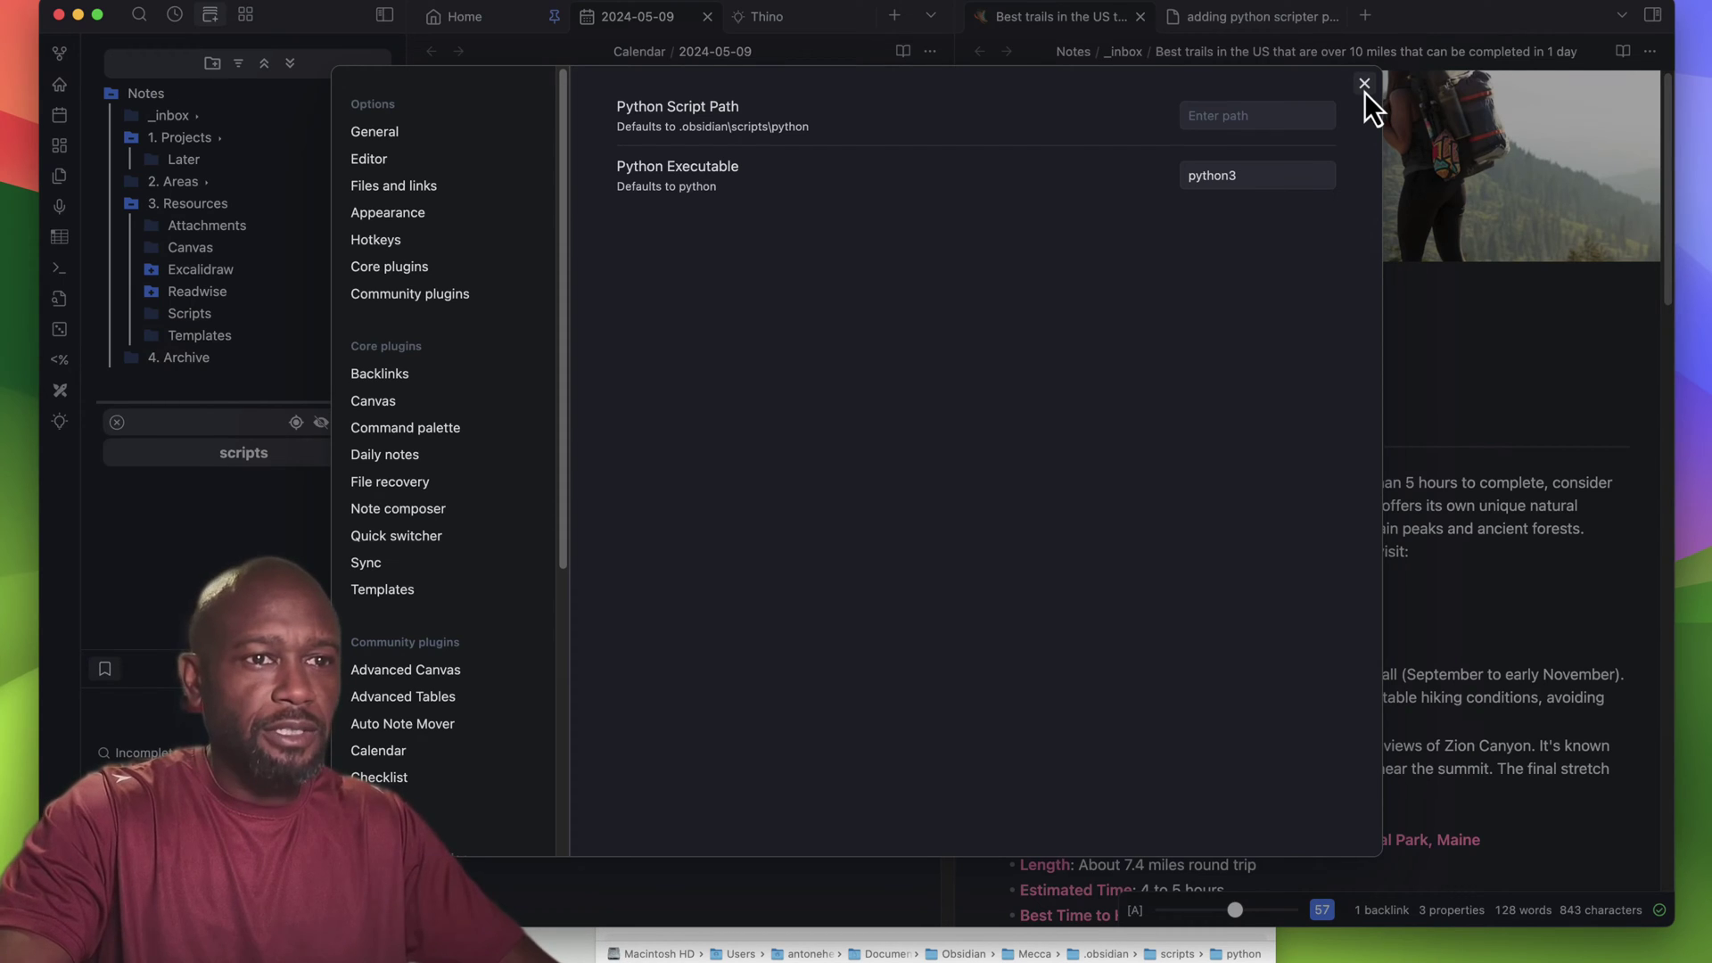
- Close the Settings window, leaving the daily note and hiking trails note side by side
left_click(1364, 85)
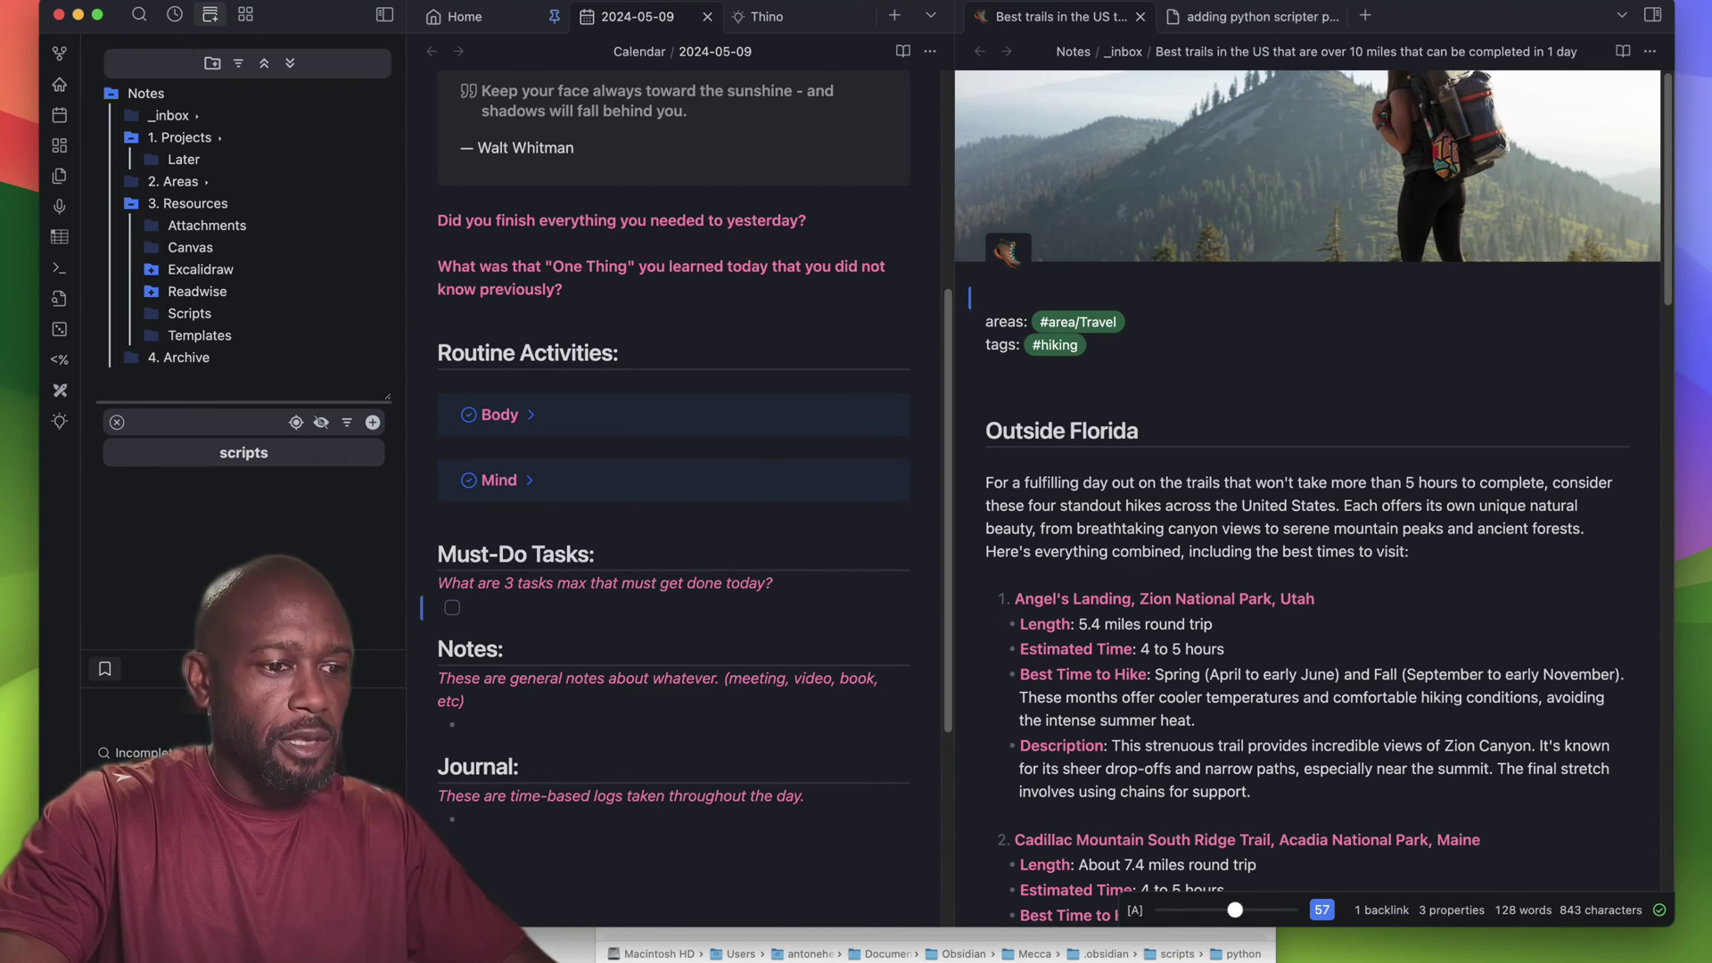
- Bring the Finder window of the .obsidian/scripts/python folder in front of Obsidian
left_click(624, 950)
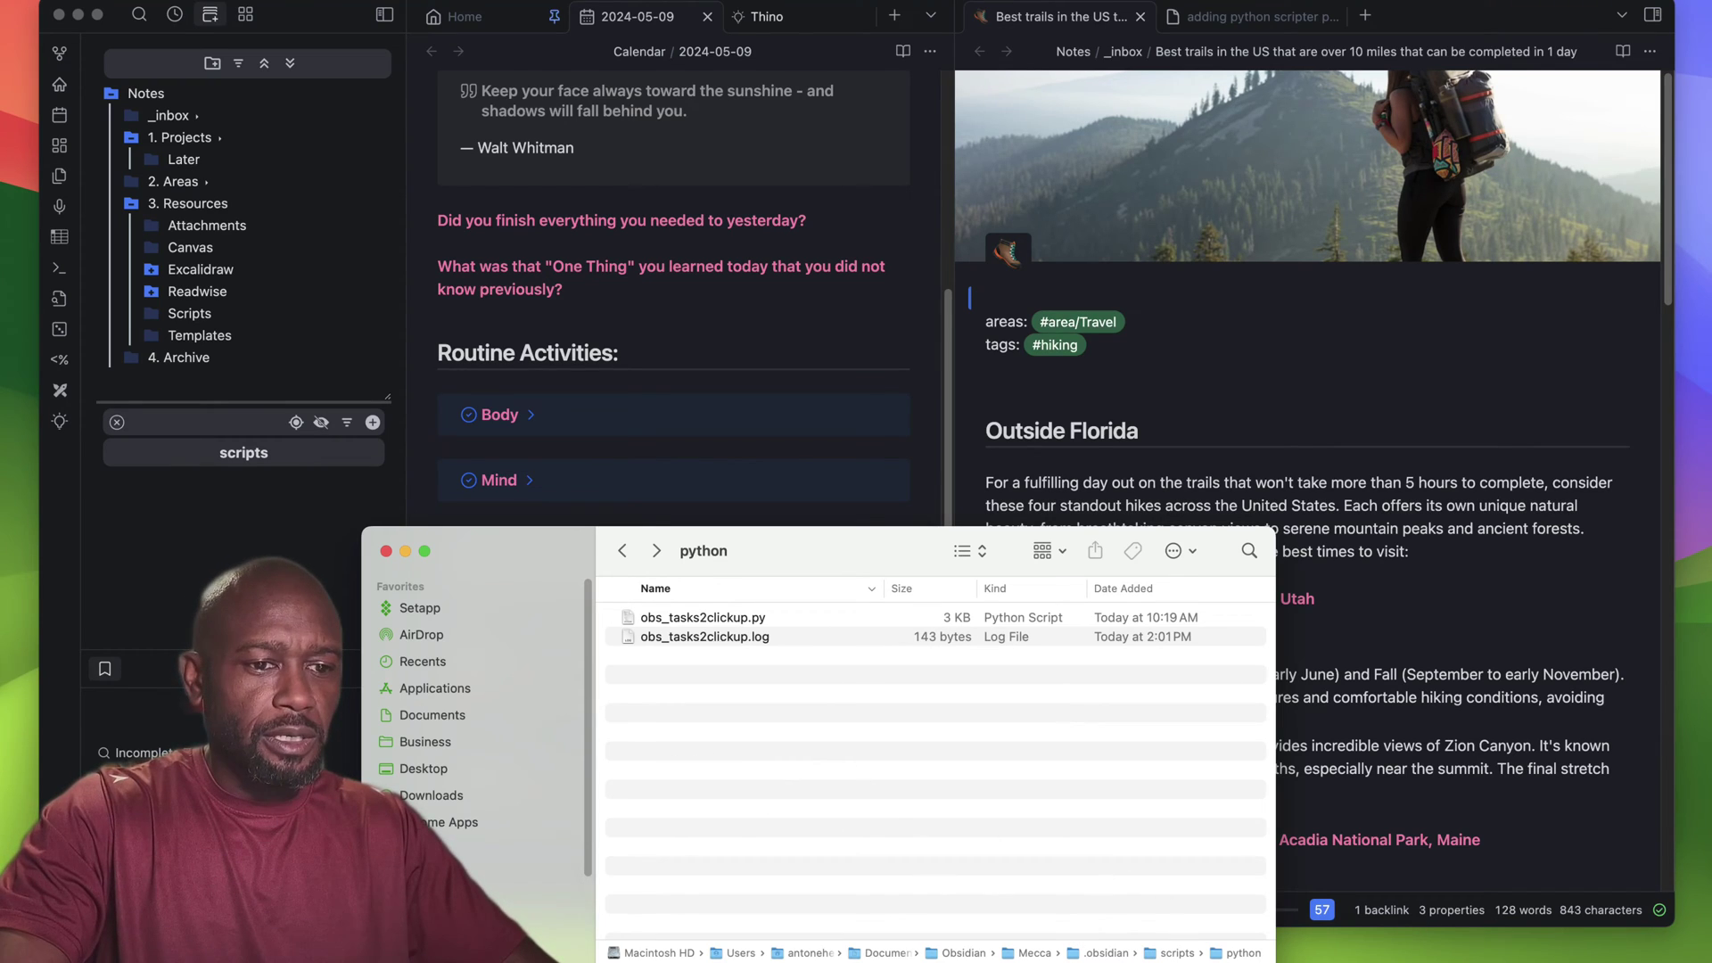
- Inspect obs_tasks2clickup.py in the Finder folder, then return to the Obsidian daily note
left_click(740, 621)
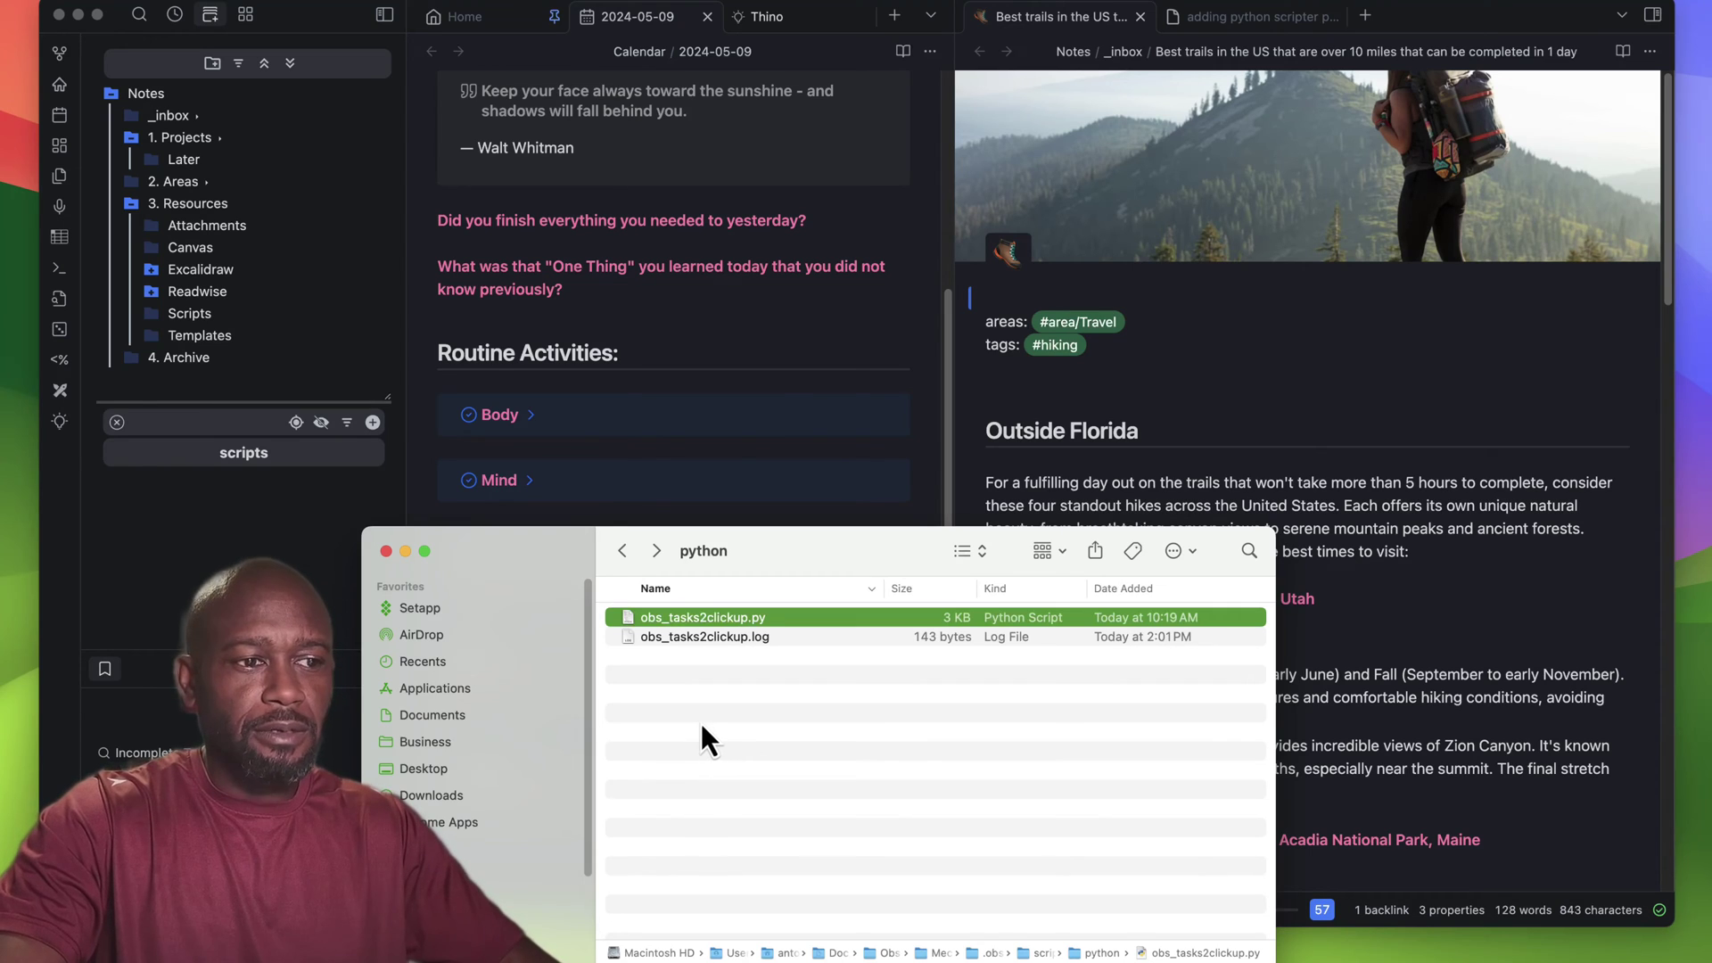
left_click(714, 686)
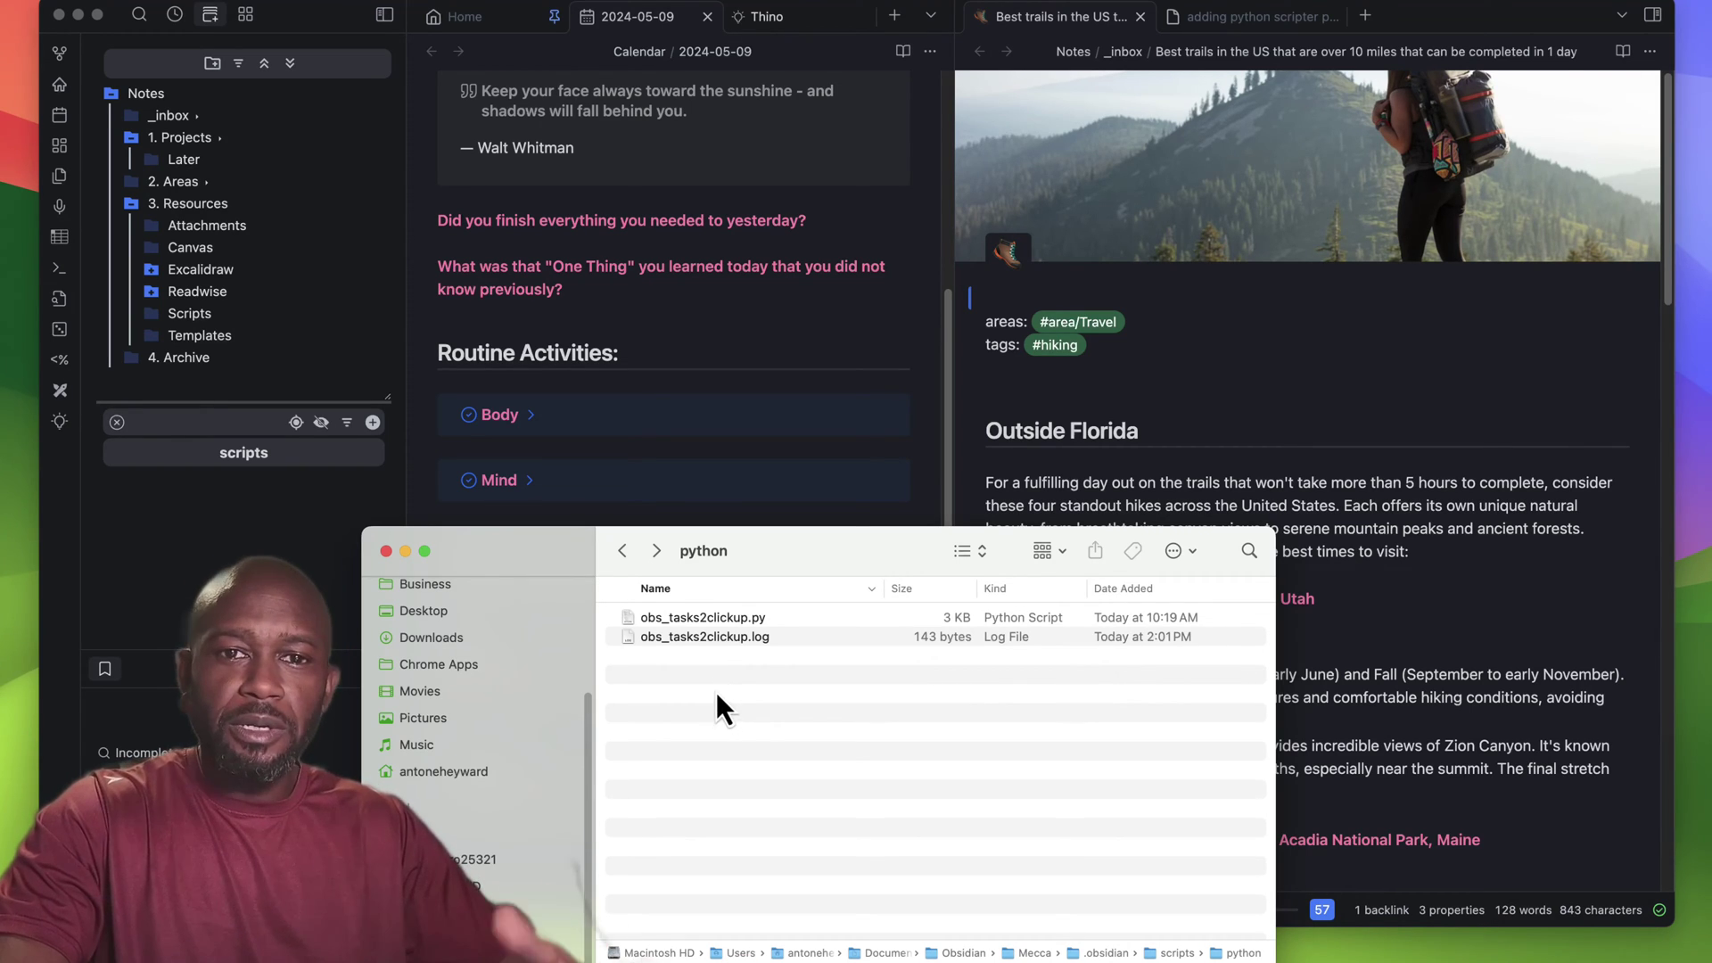
left_click(268, 553)
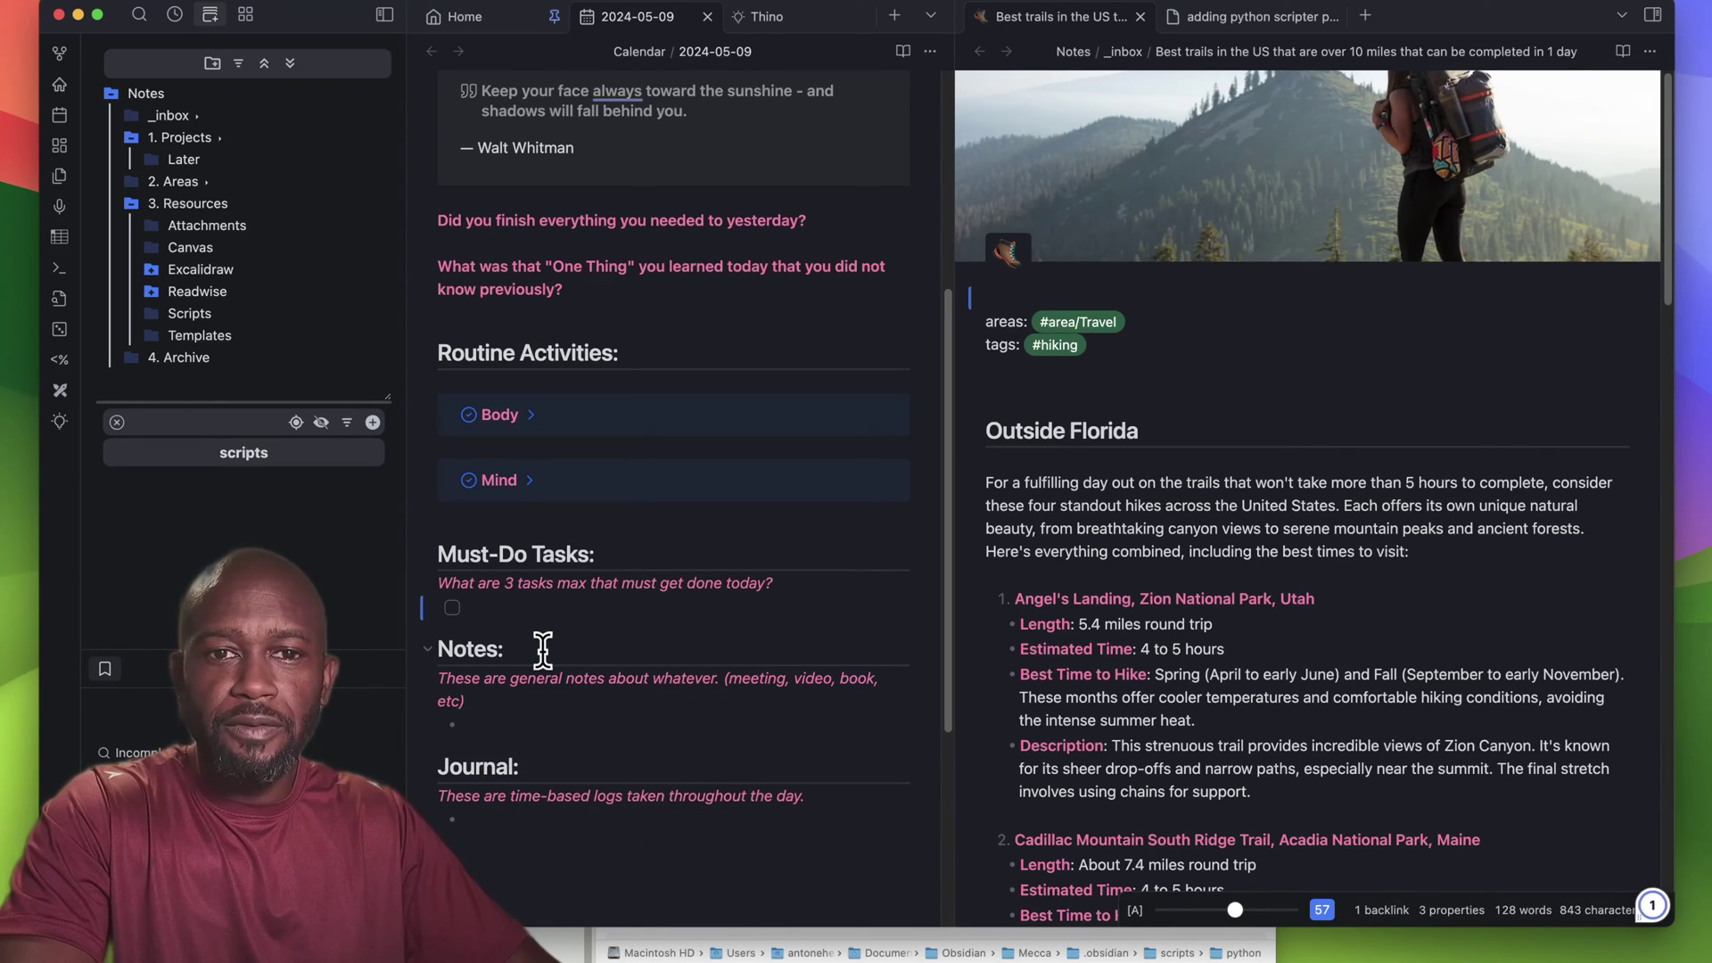
- Add 'task one', 'task two' and 'task three' as checklist items under Must-Do Tasks
type("task")
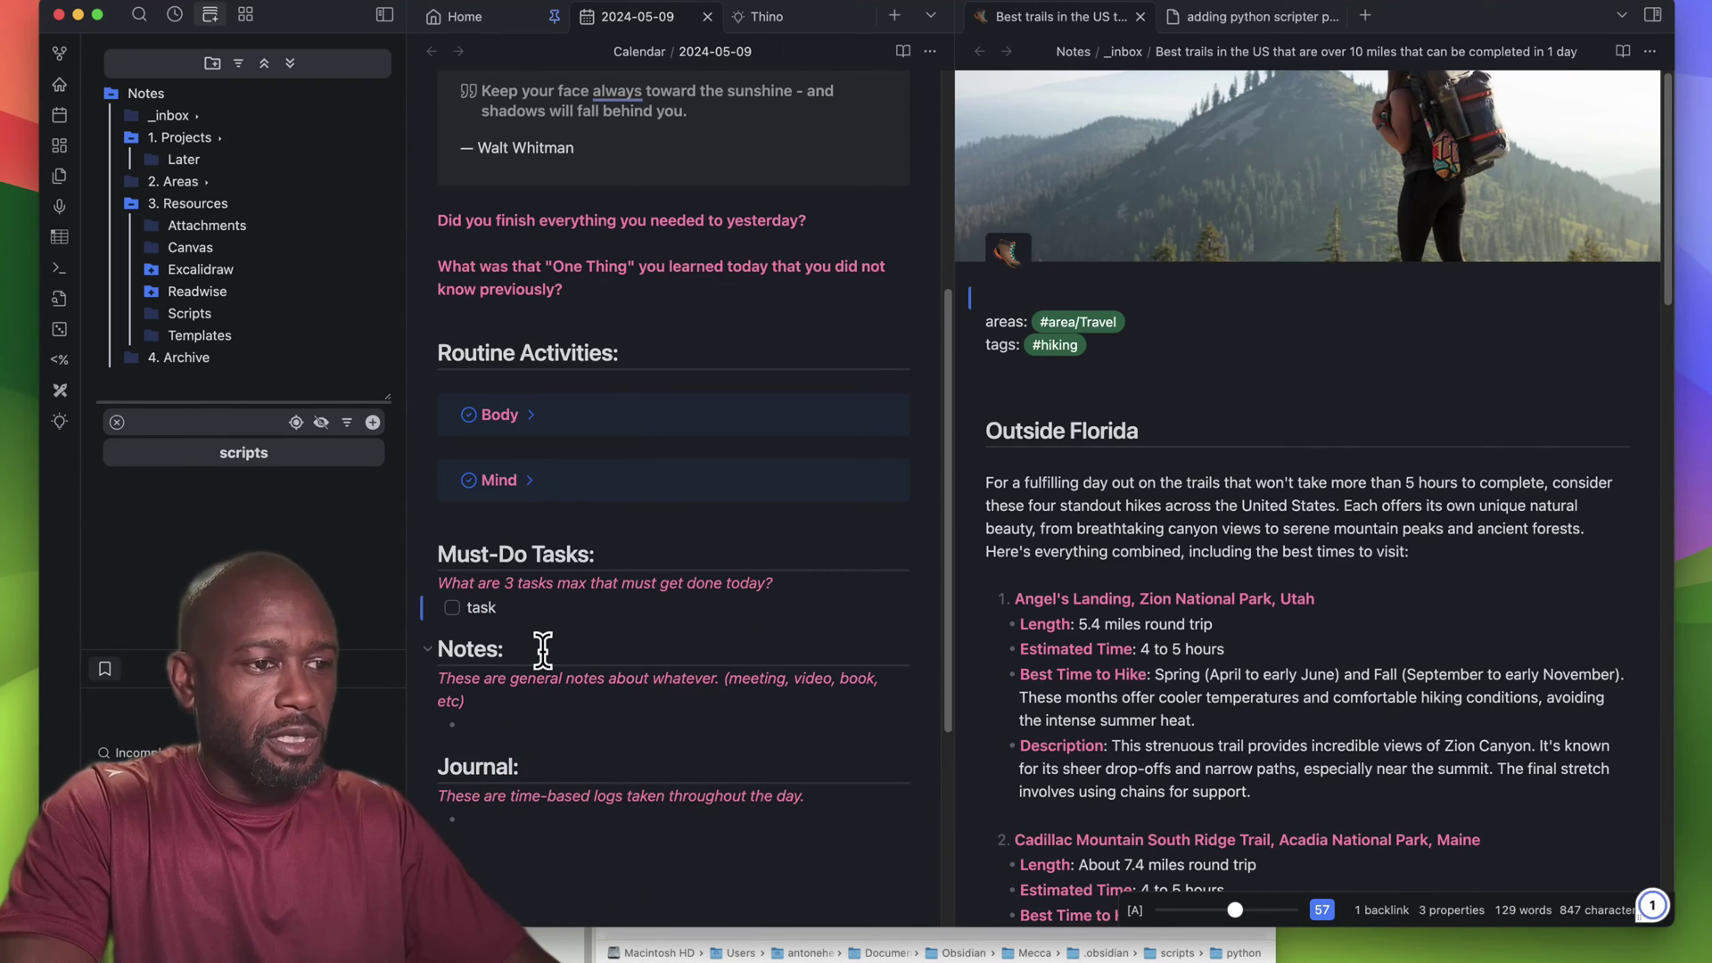
type(" one")
key("Return")
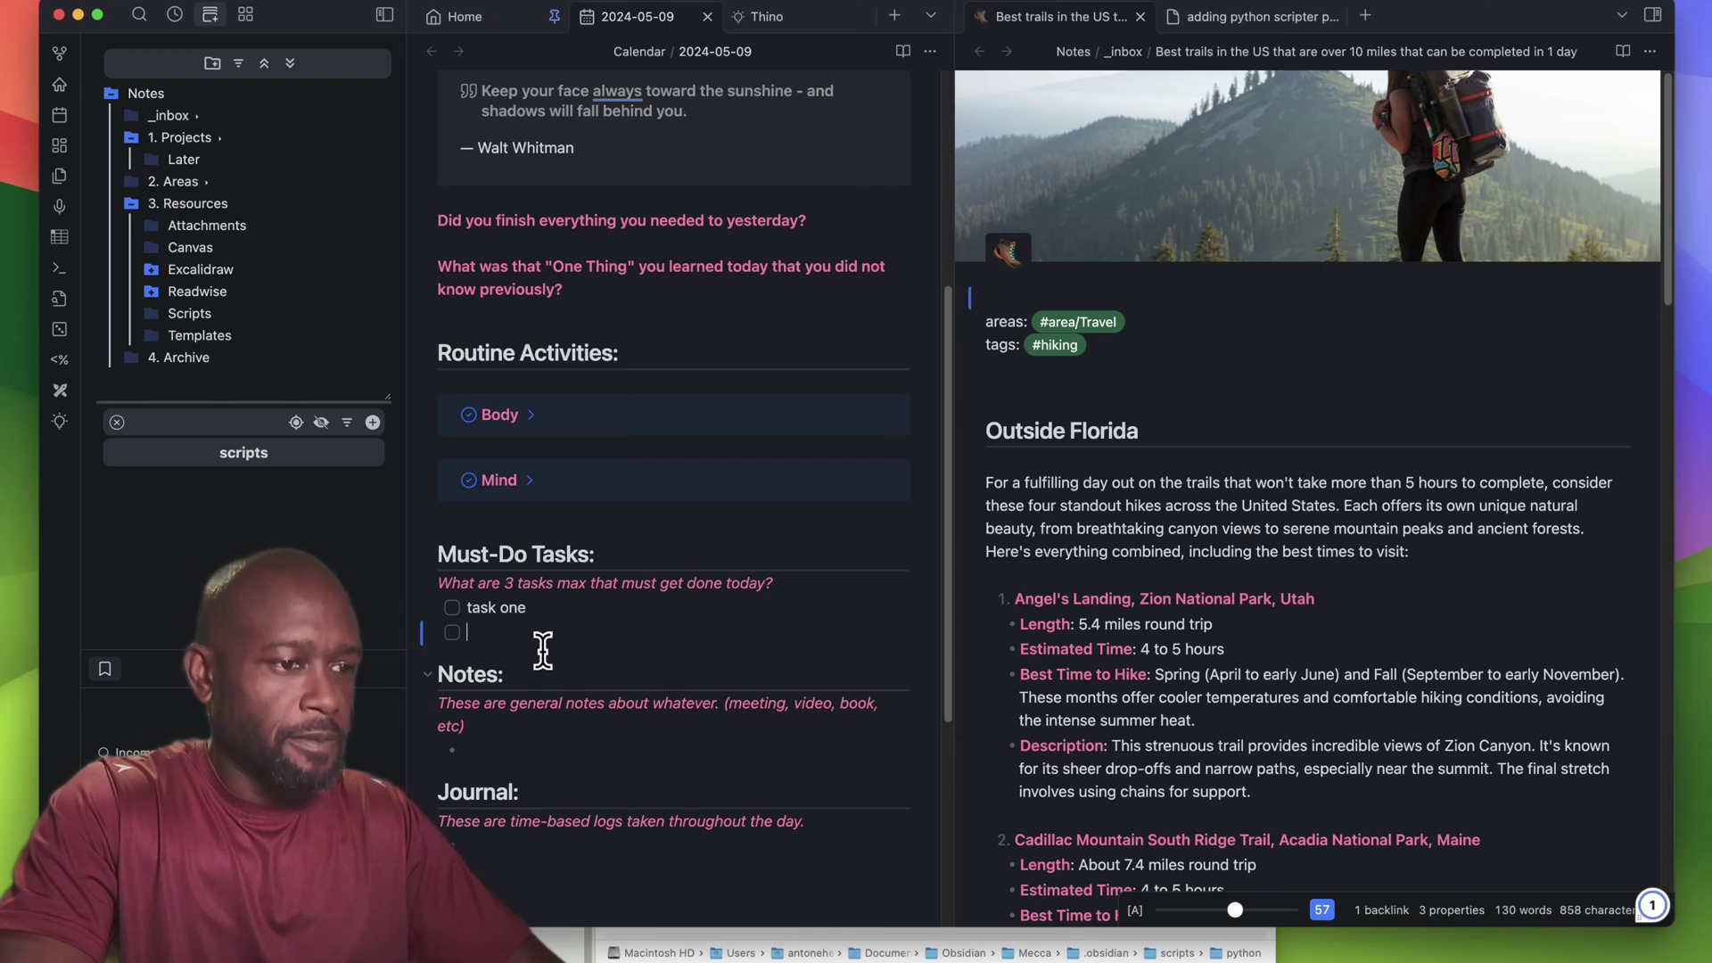
type("task two")
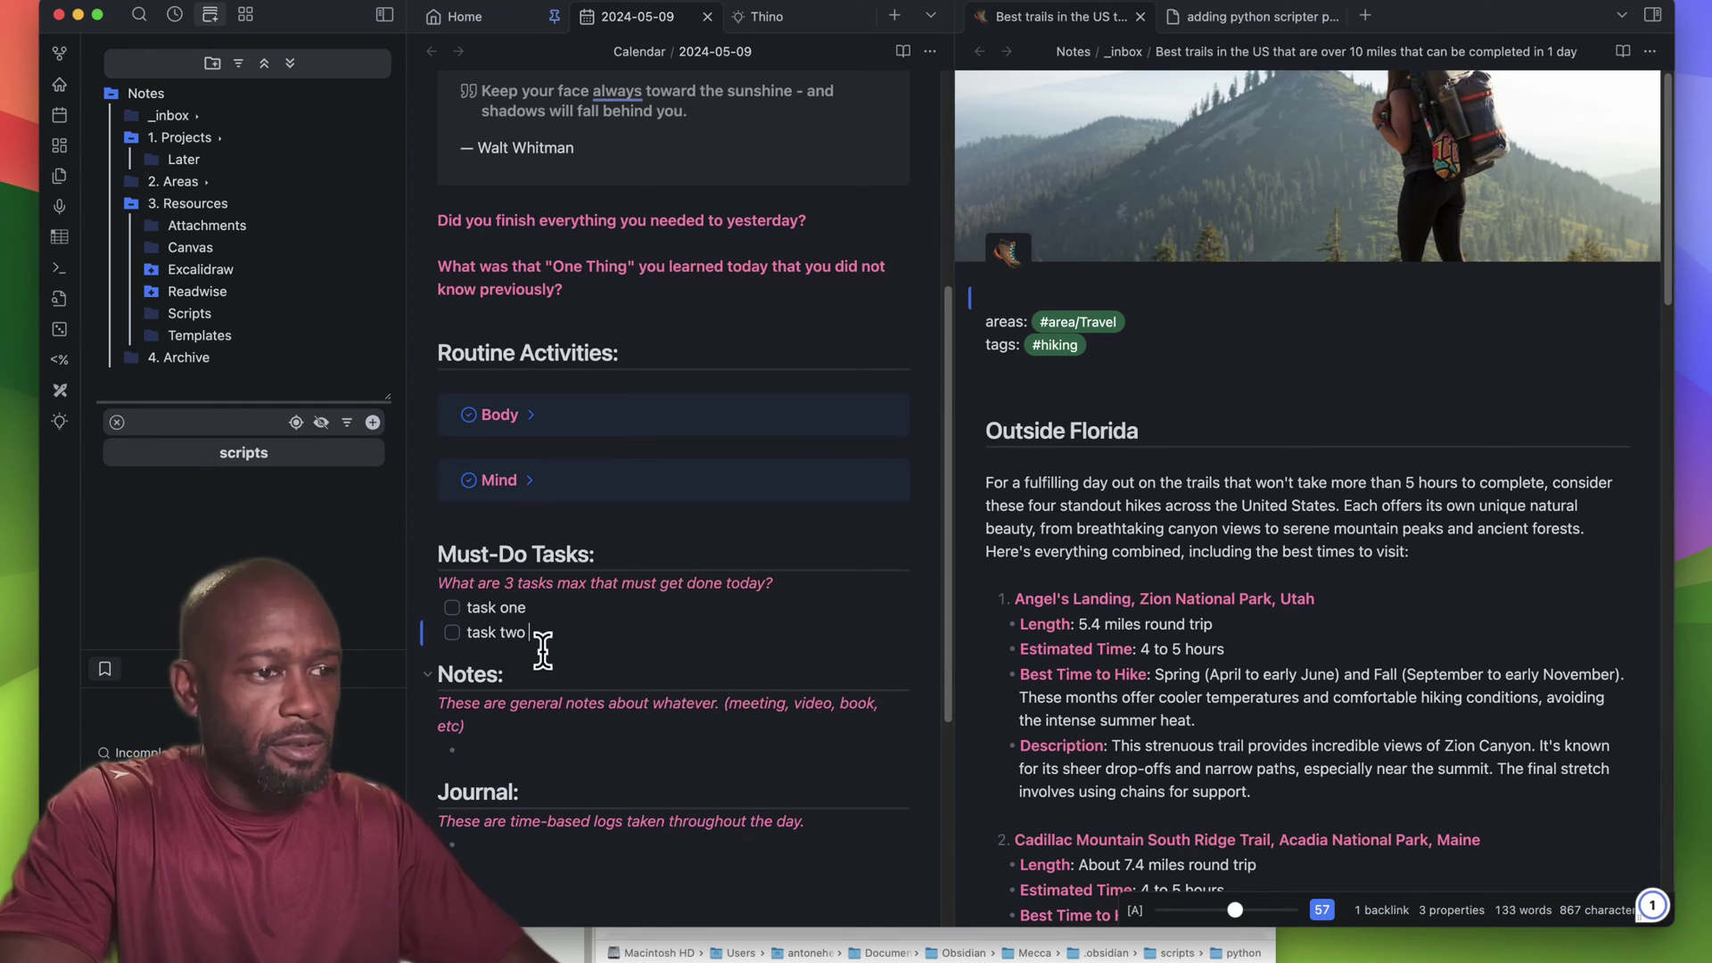
key("Return")
type("task three")
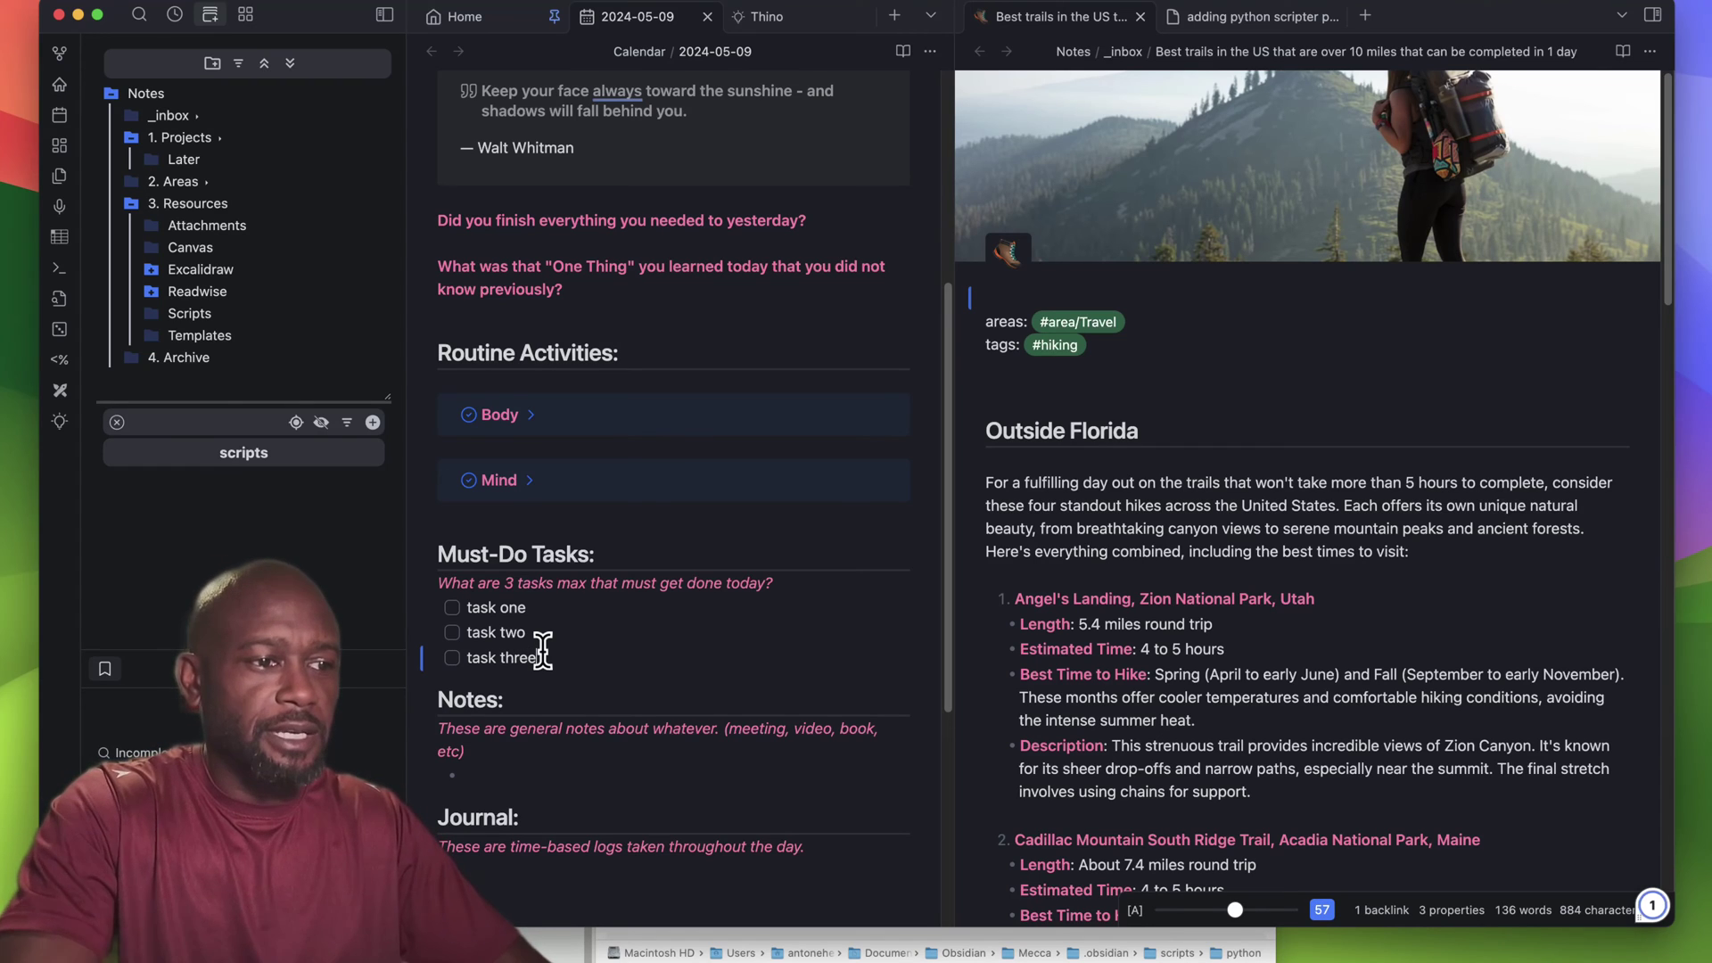
scroll(571, 624, "up", 1)
left_click(592, 631)
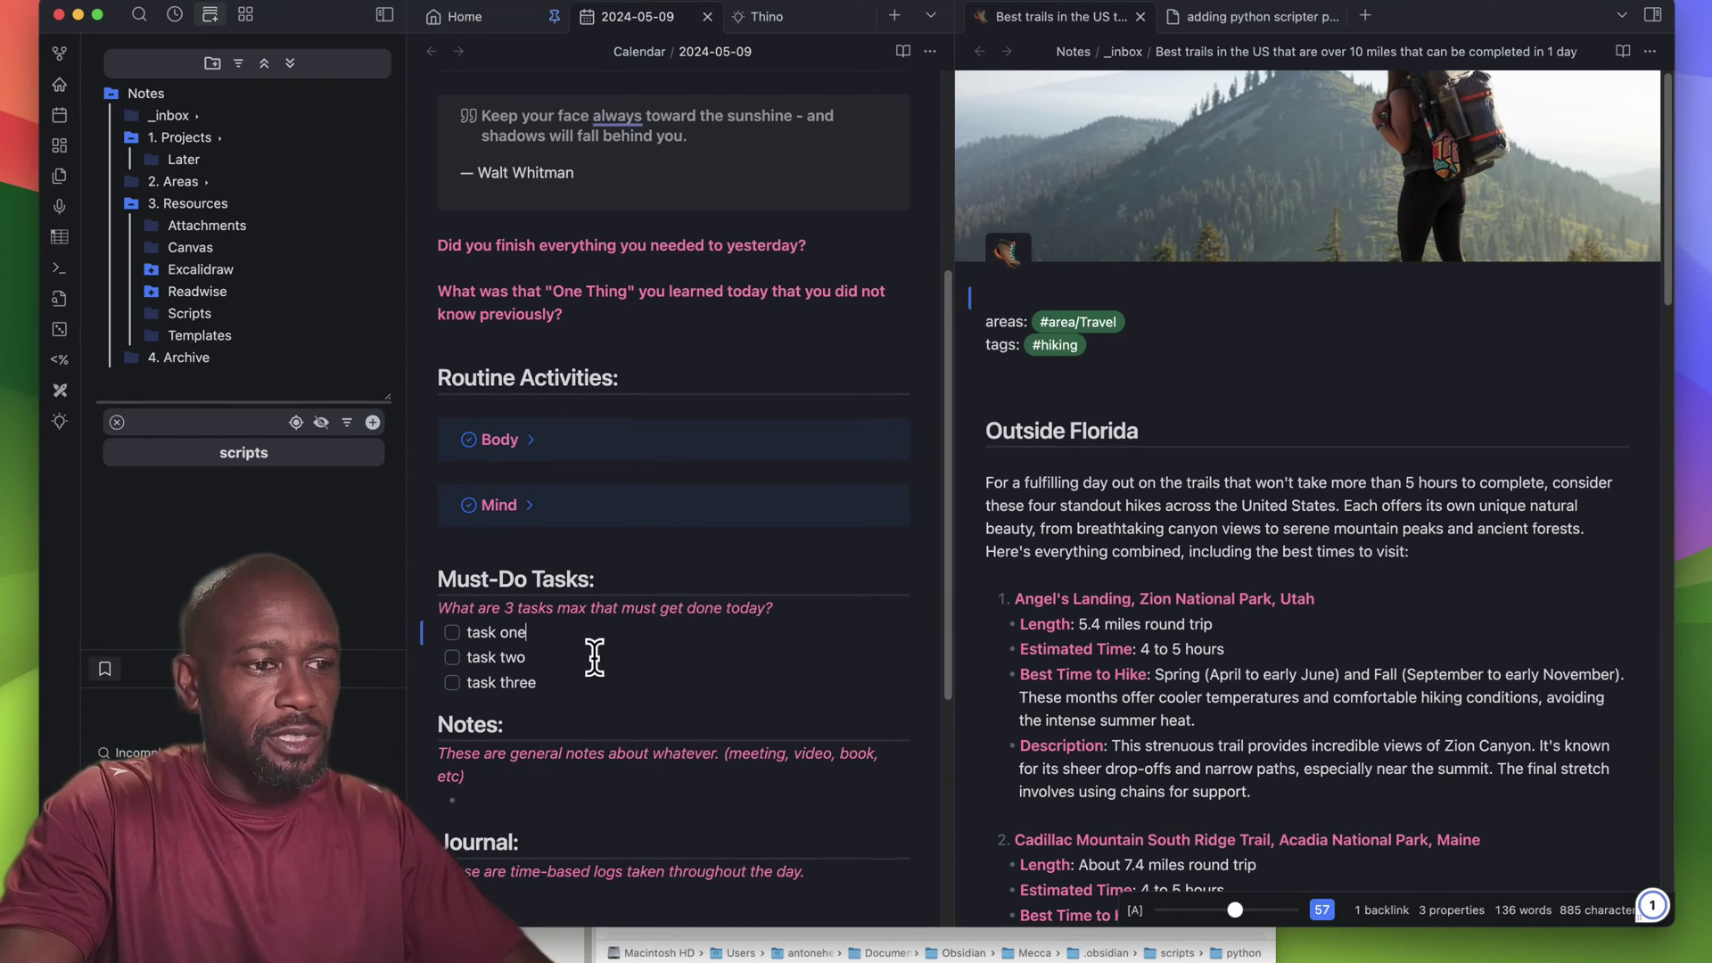
scroll(584, 657, "down", 1)
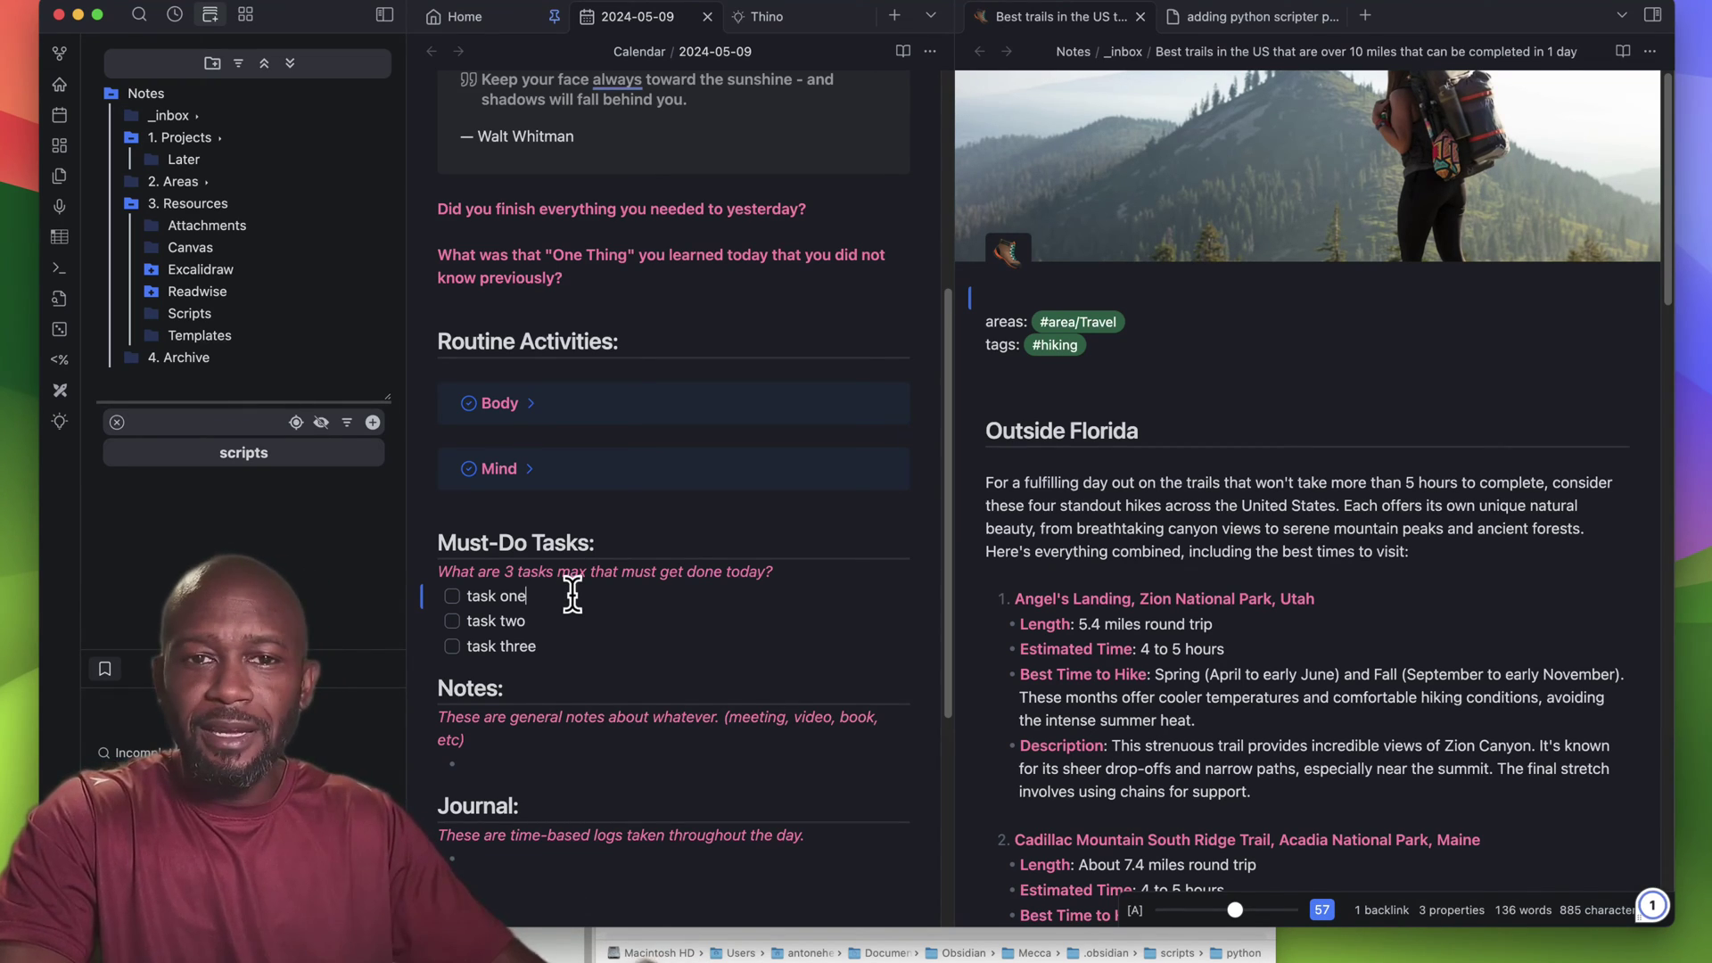
scroll(569, 597, "down", 1)
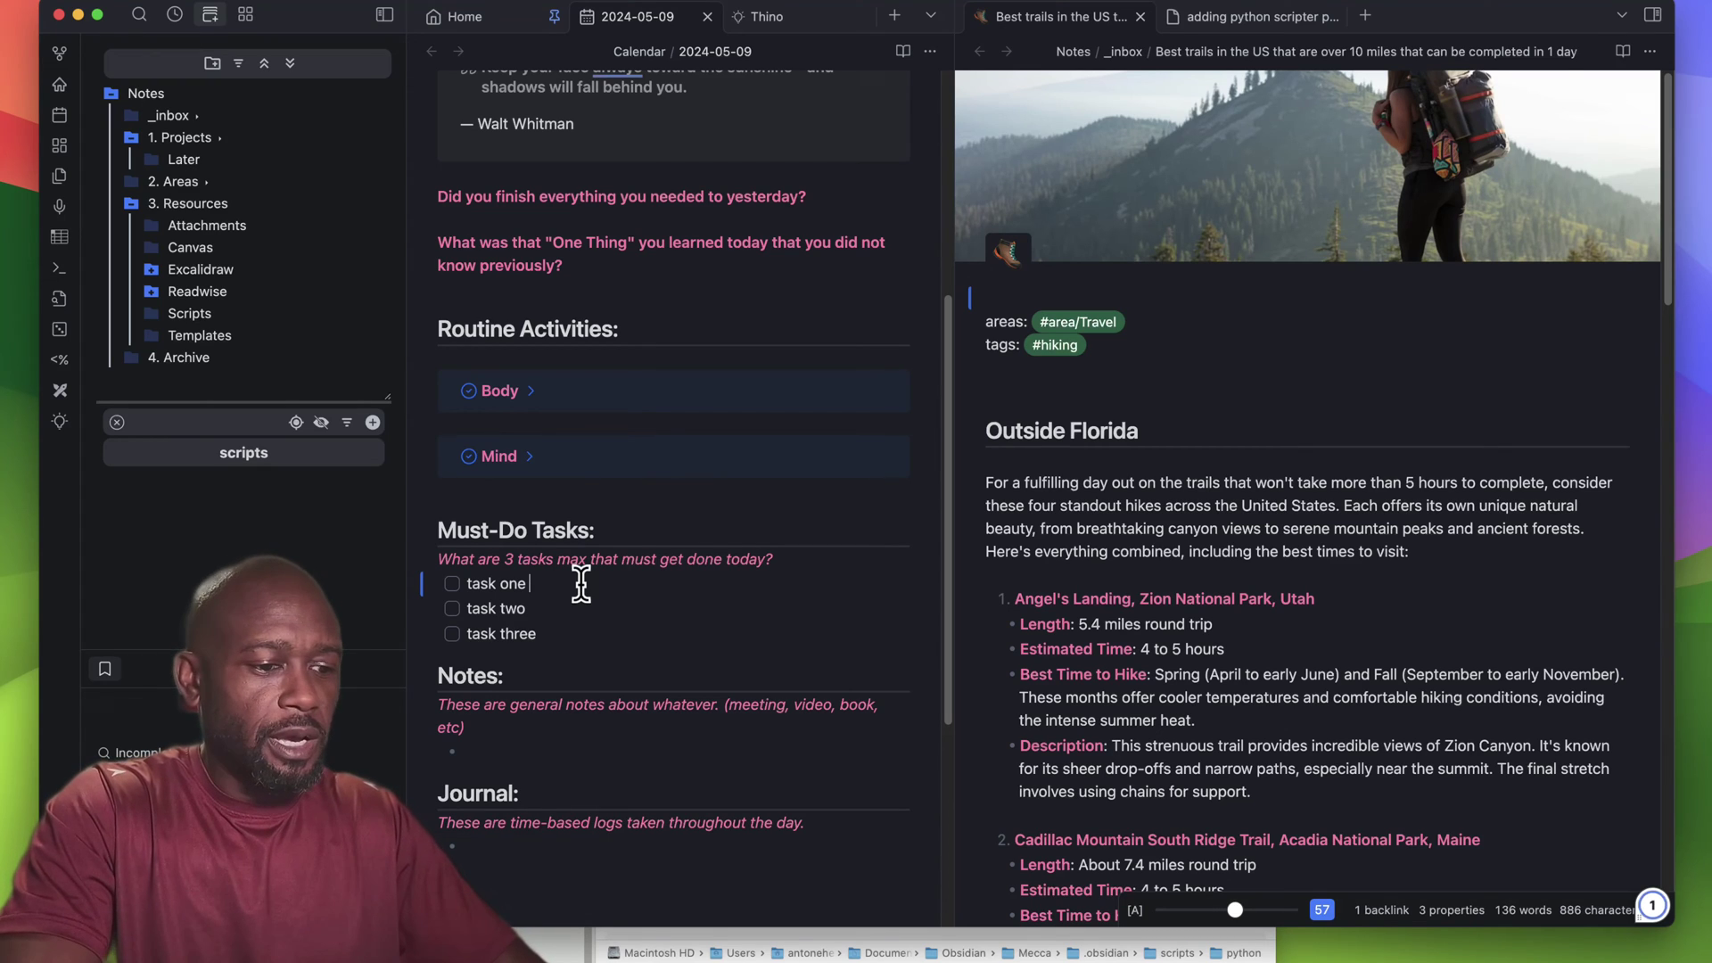
- Append a #task tag to each of the three Must-Do Tasks checklist items
type("#task")
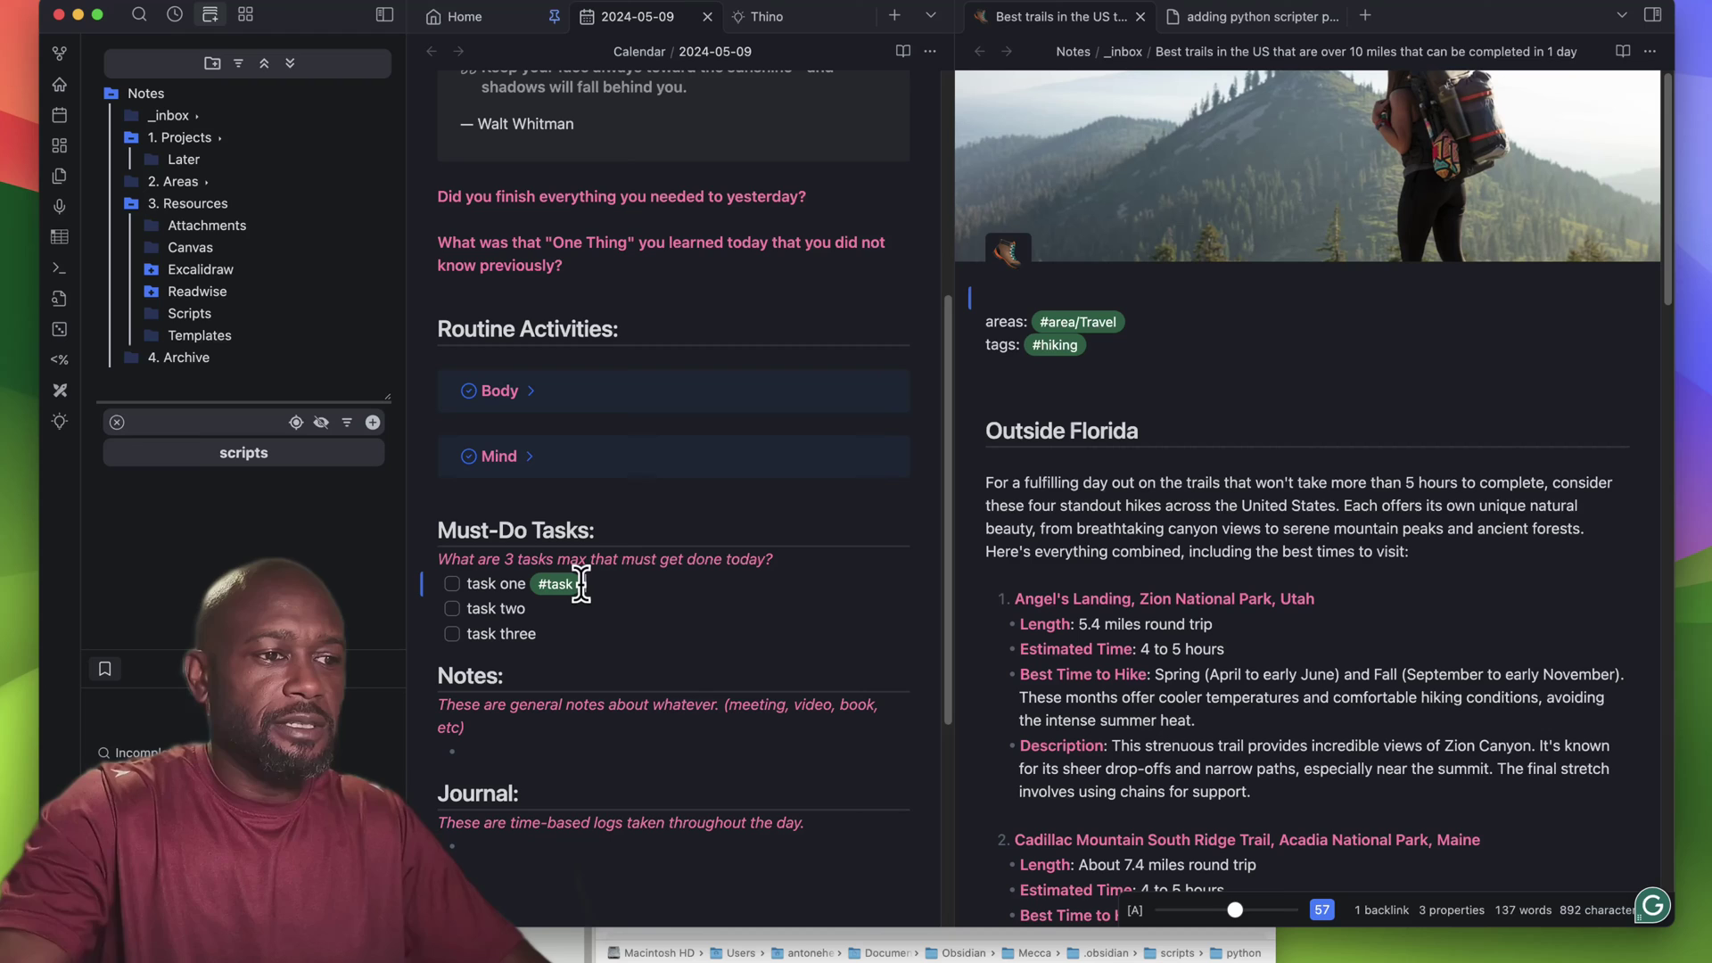
left_click(589, 622)
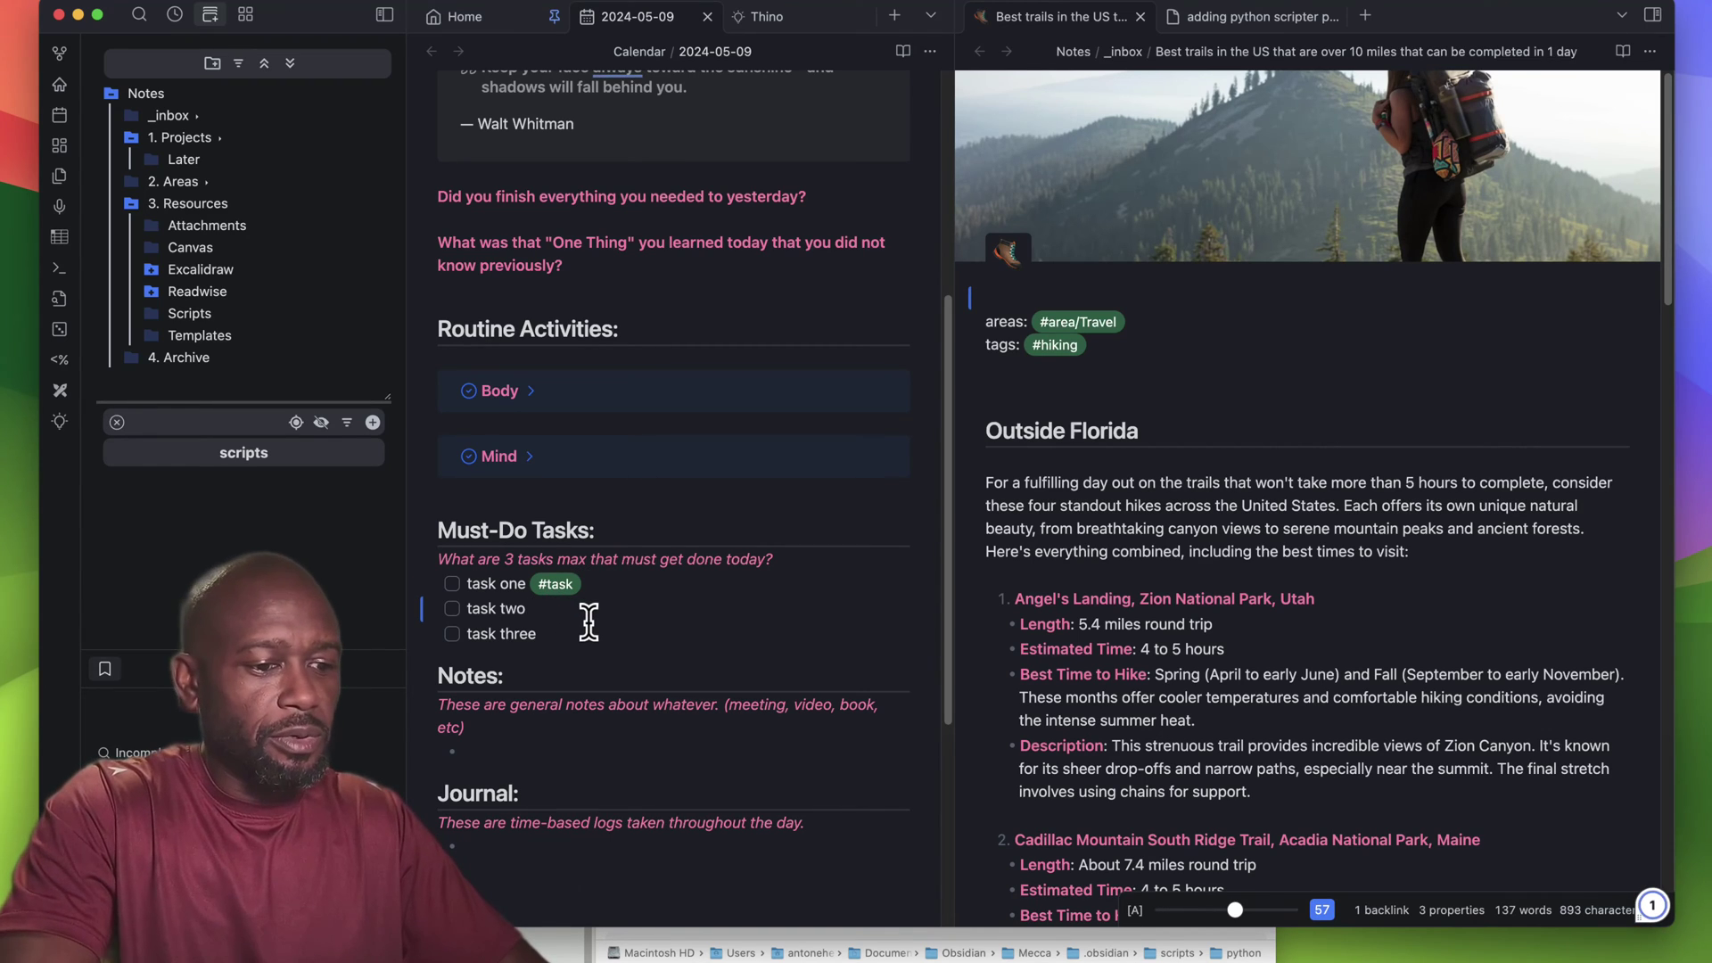
type("#tas")
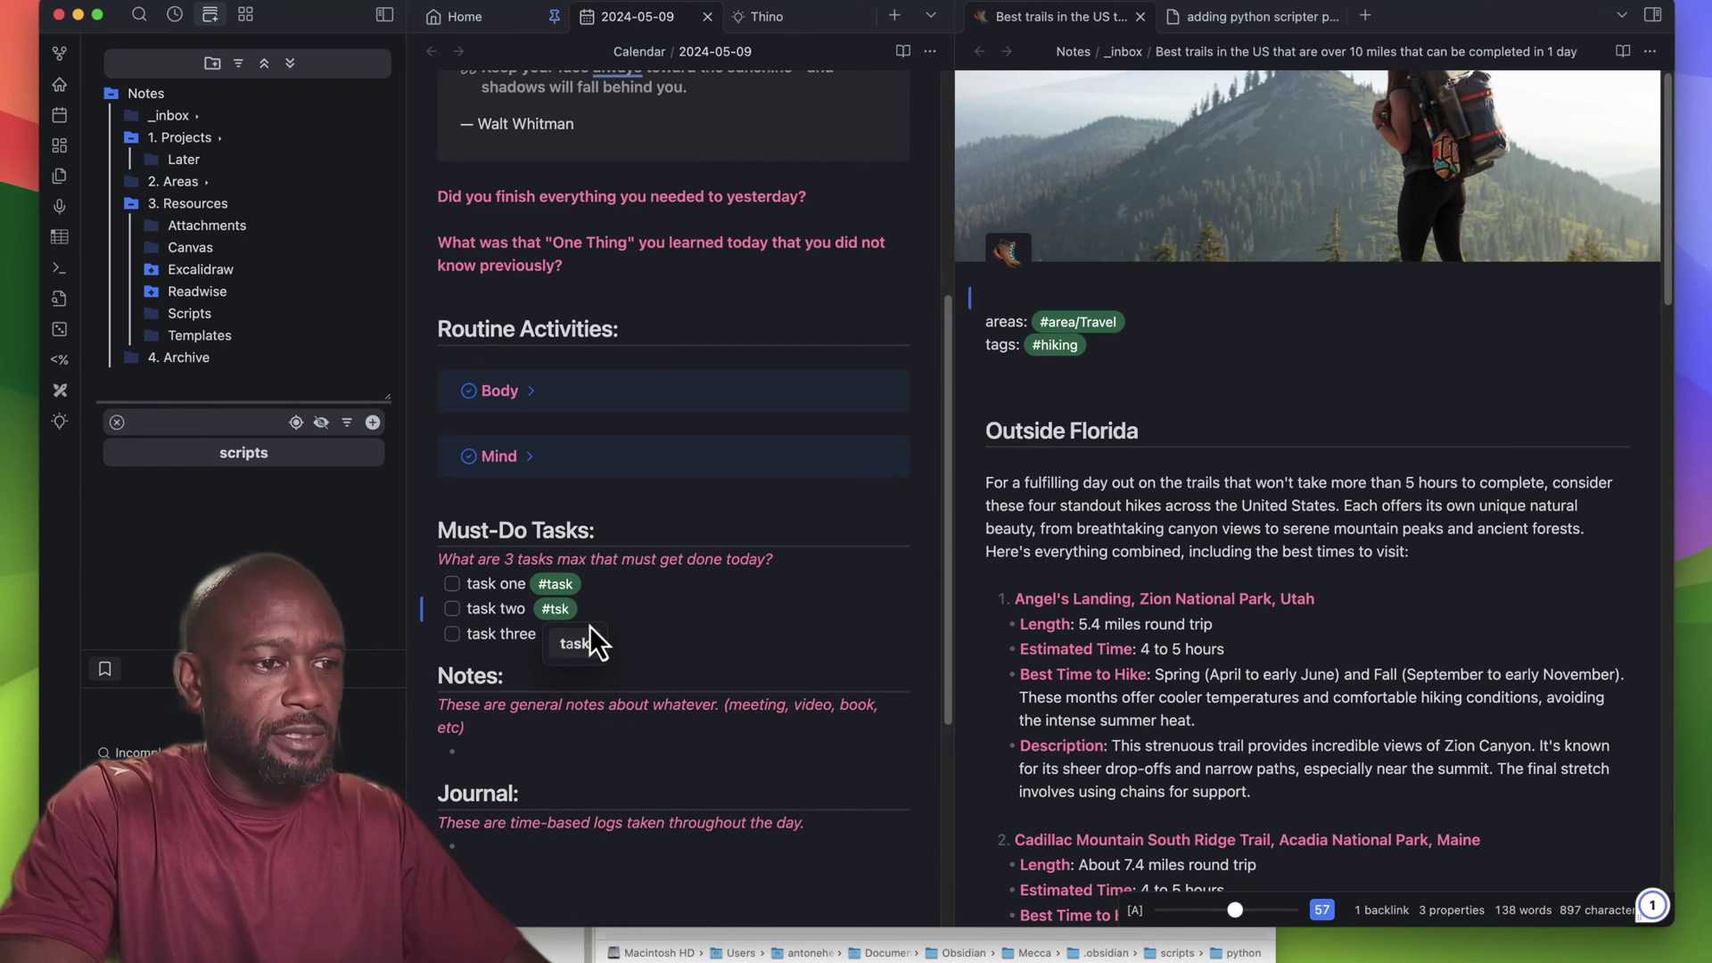
type("k")
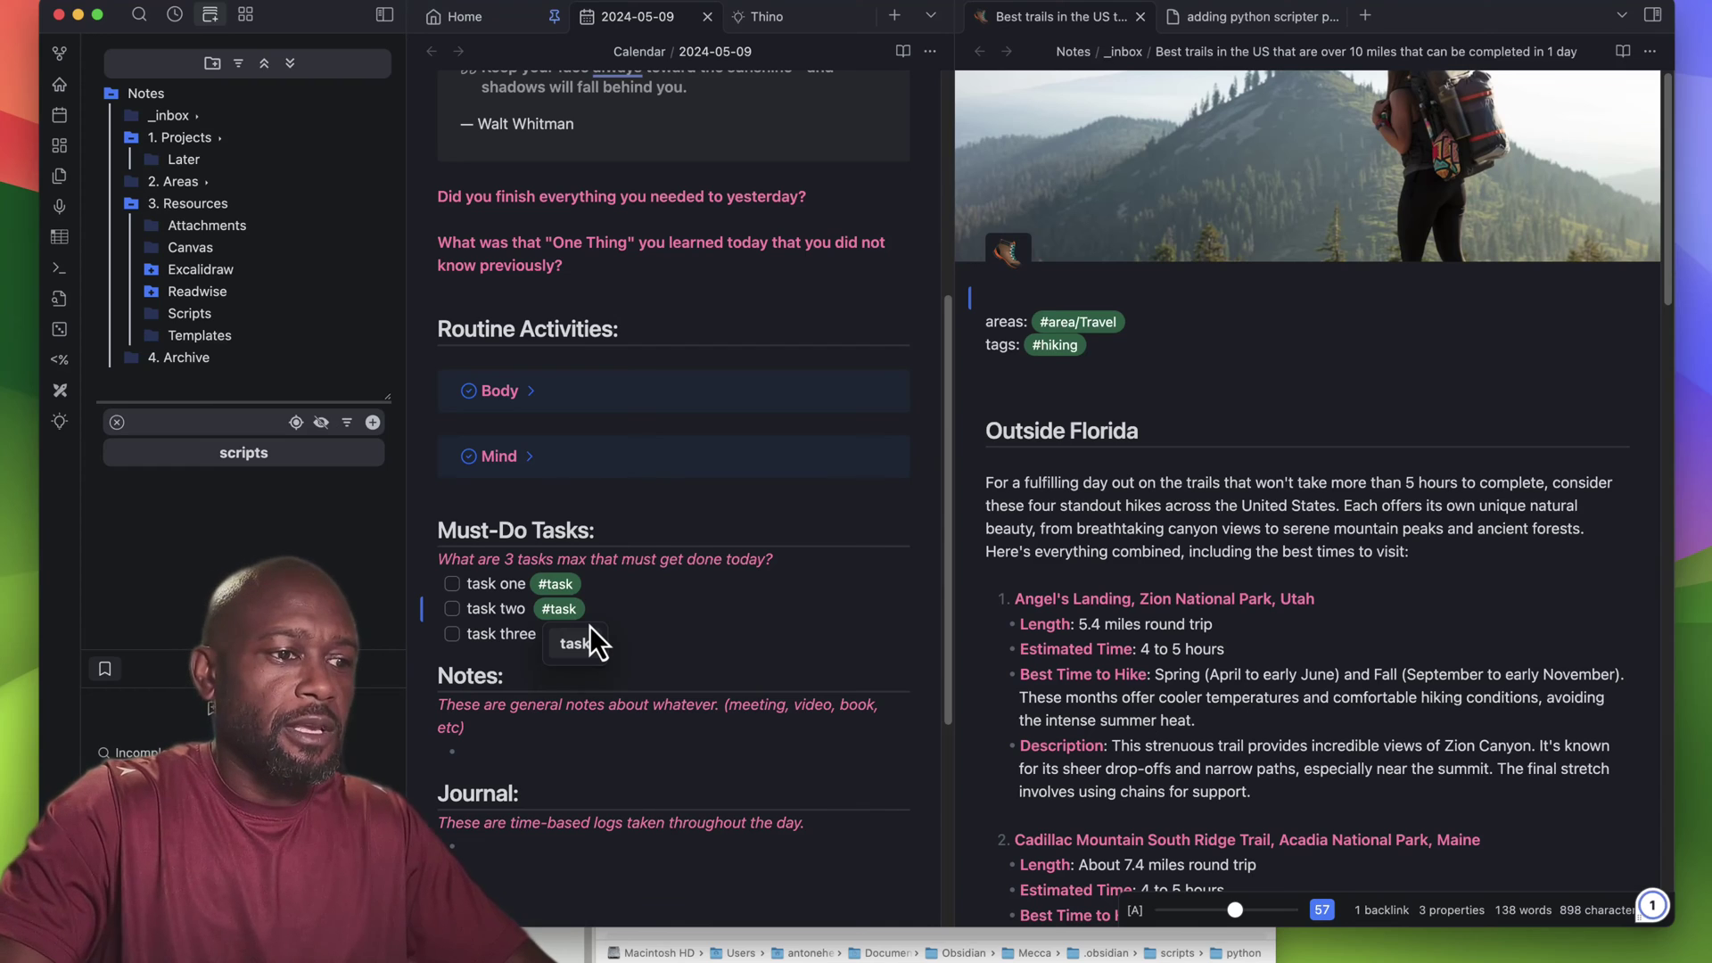
left_click(590, 626)
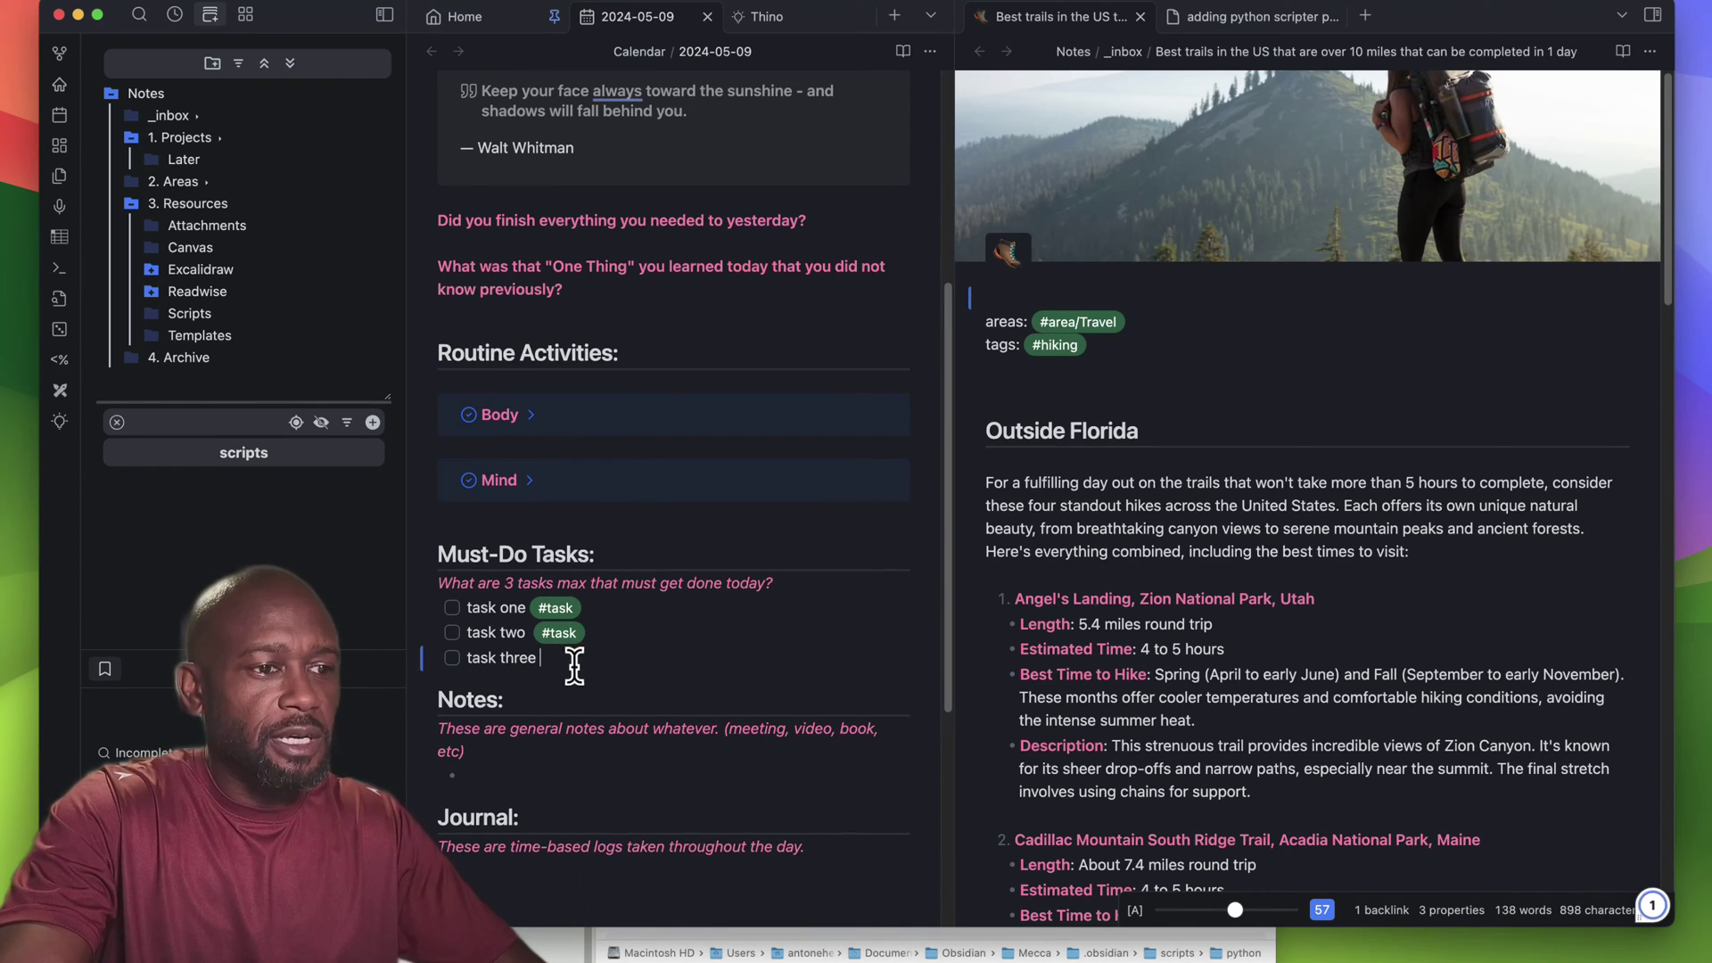
left_click(617, 667)
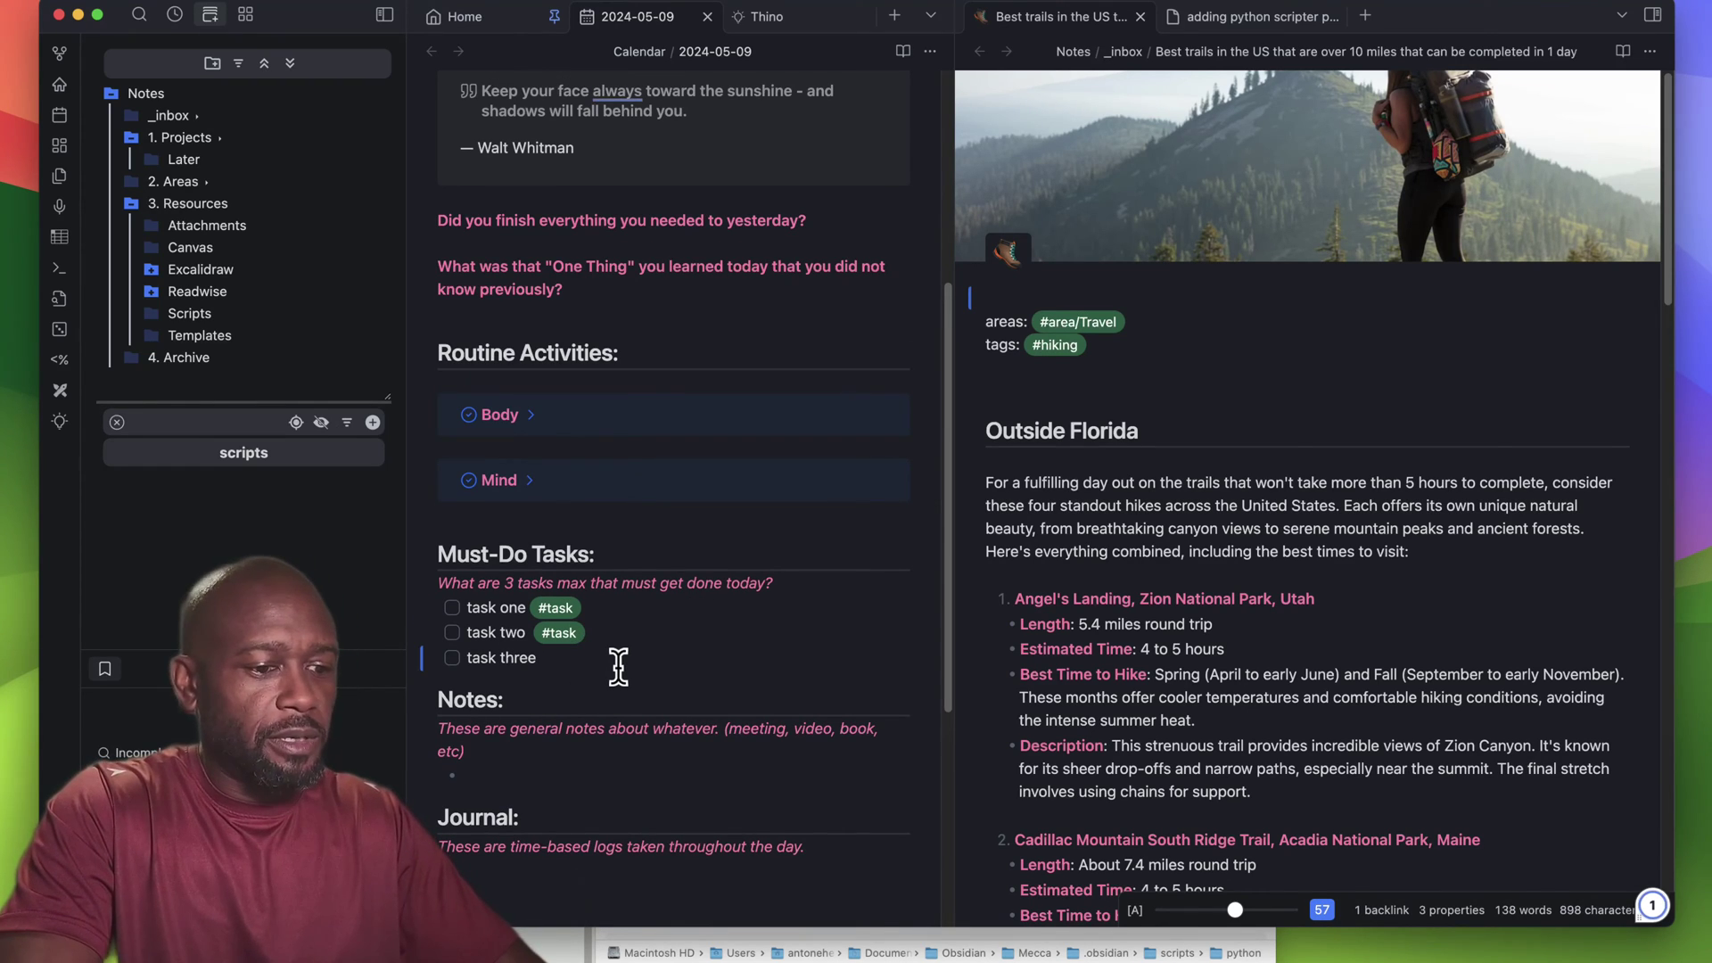
type("#task")
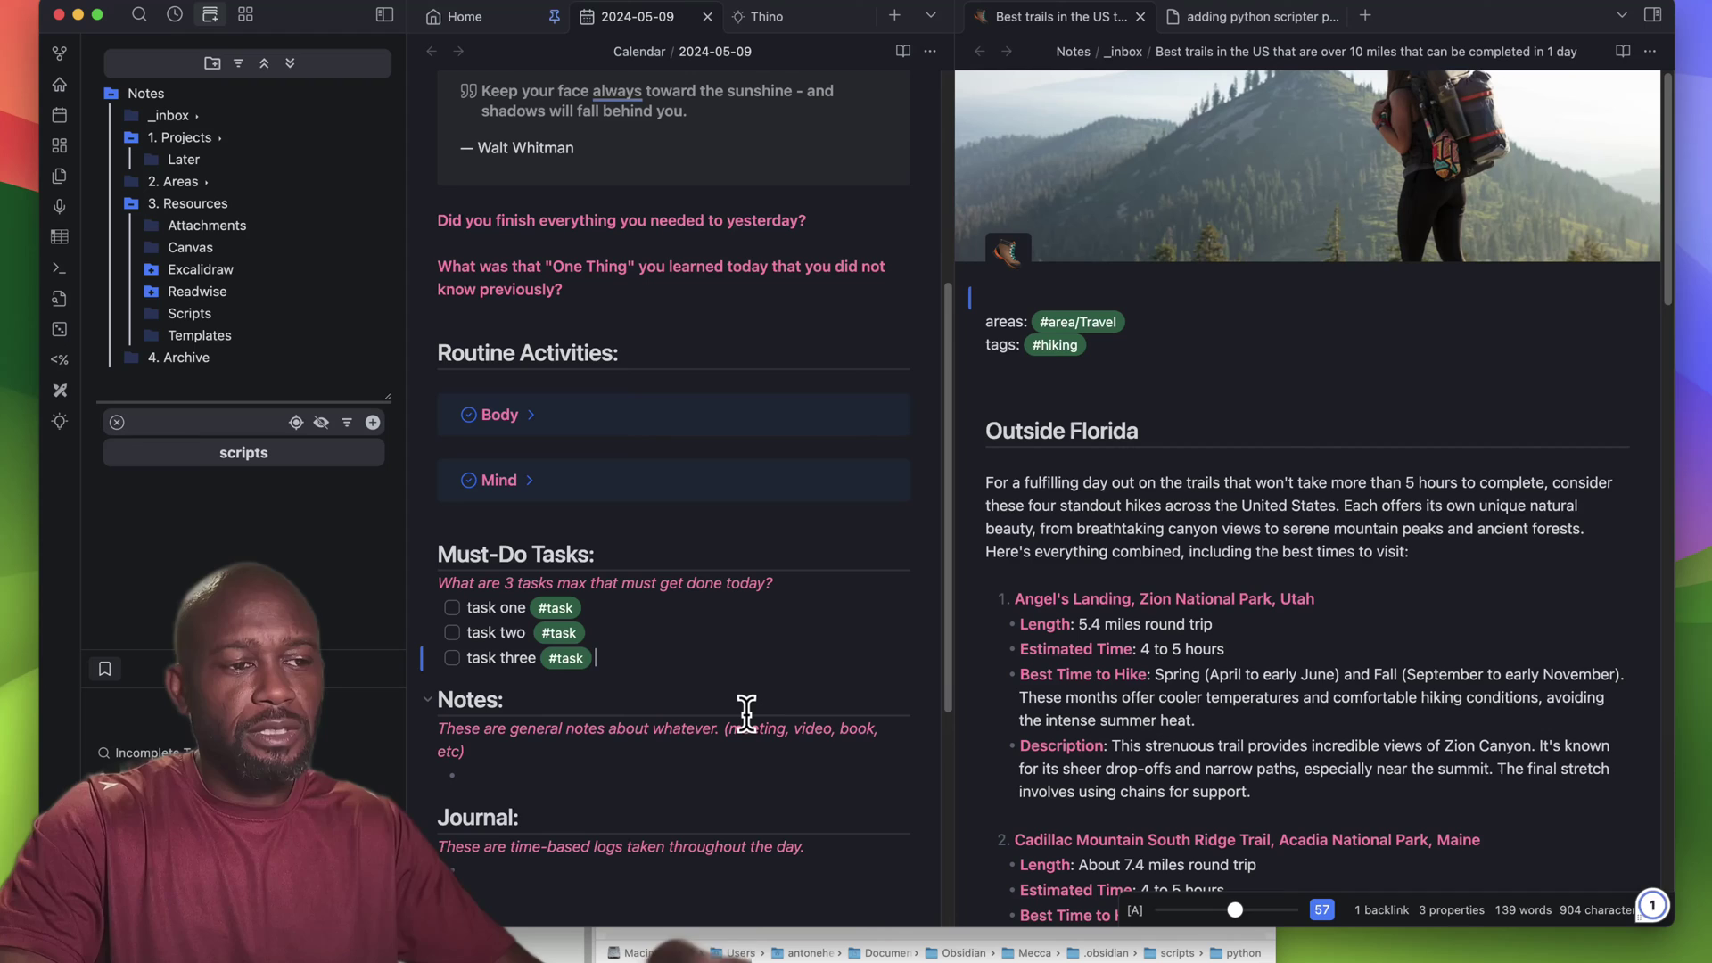
left_click(604, 632)
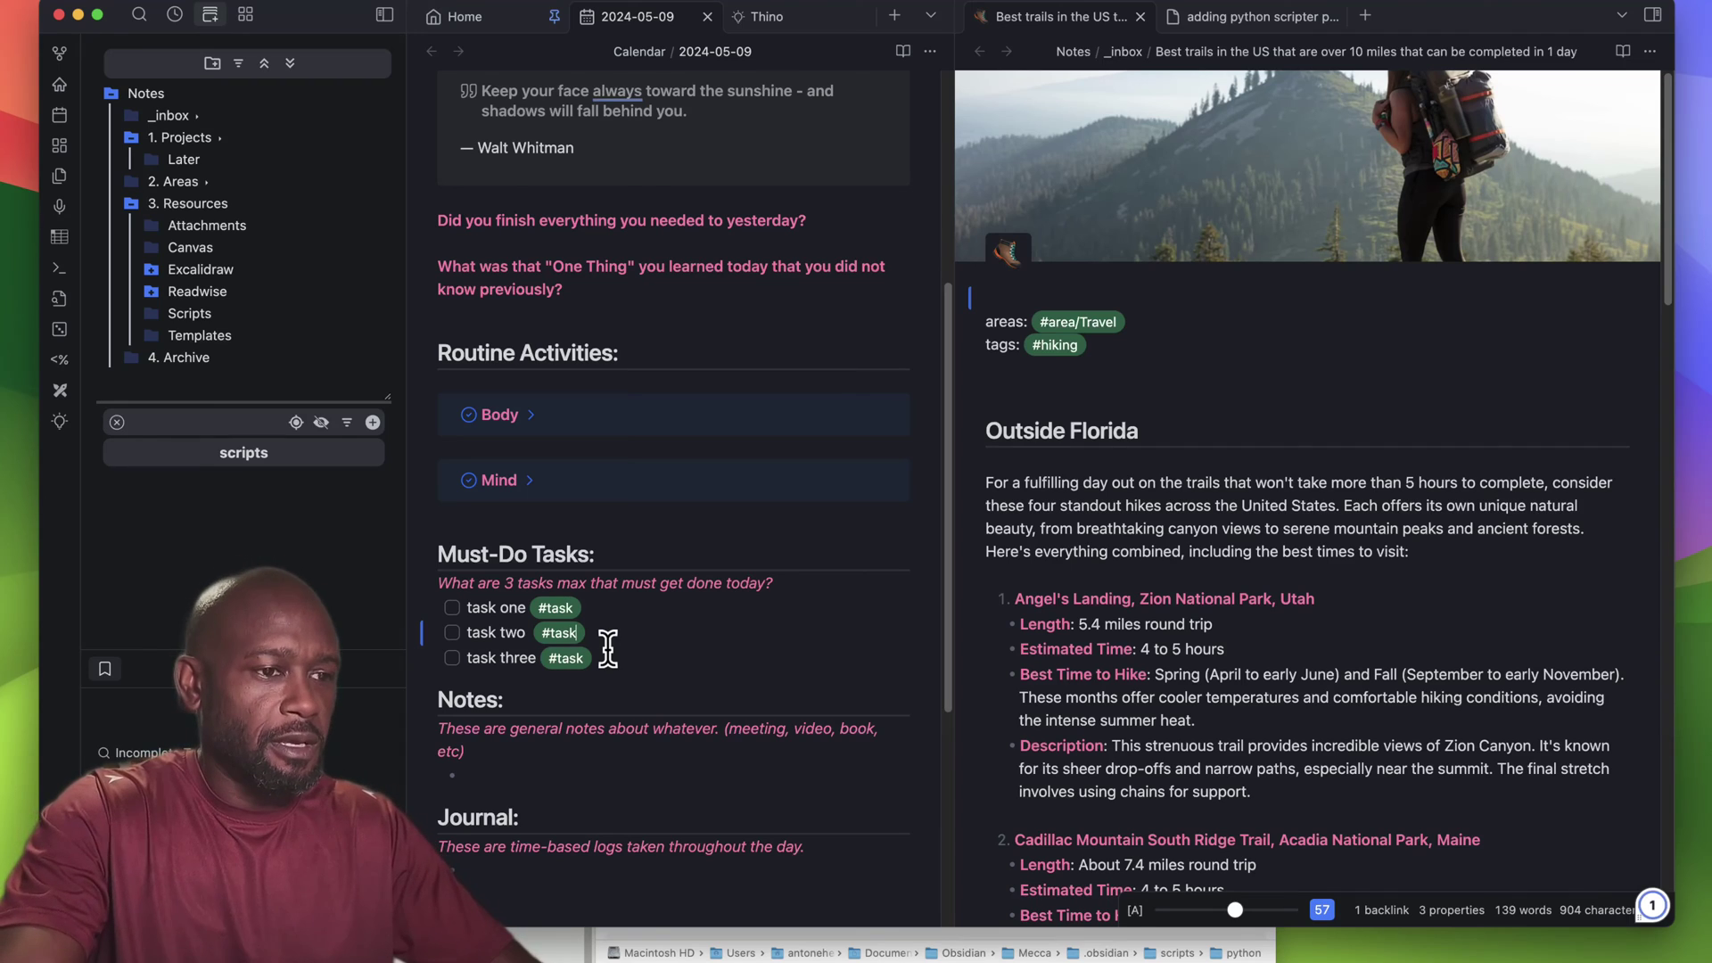
left_click(628, 609)
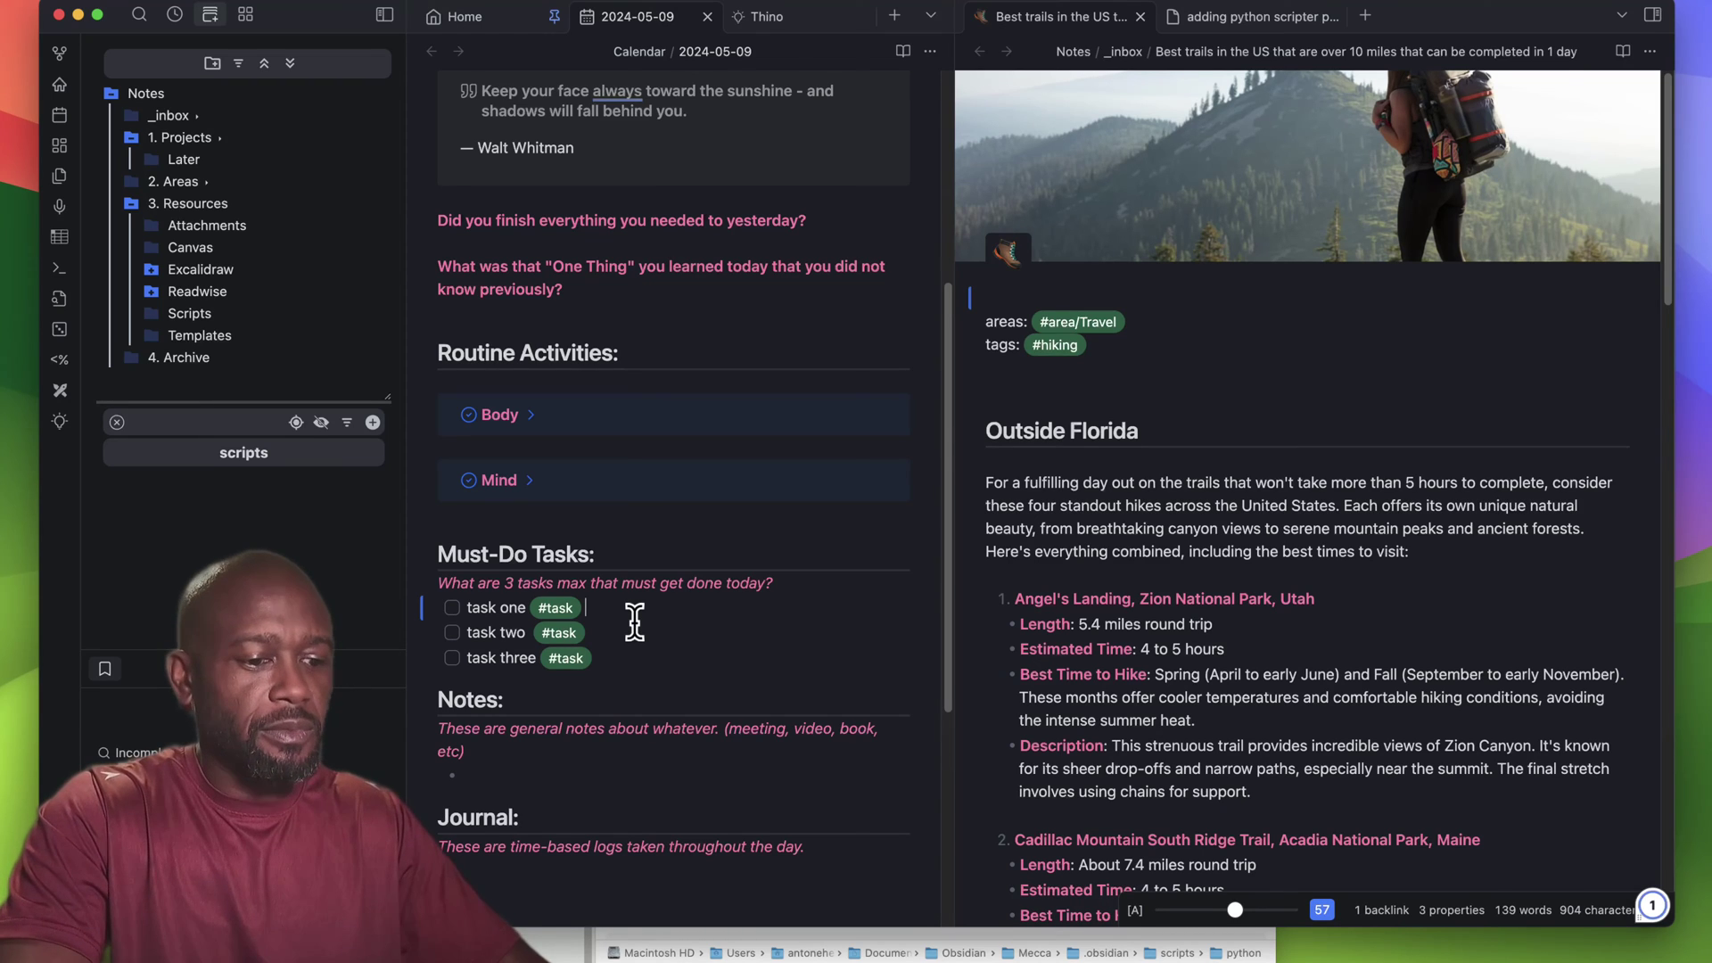
- Run 'Python Scripter: Run obs_tasks2clickup.py' from the command palette and dismiss its output notice
key("cmd+p")
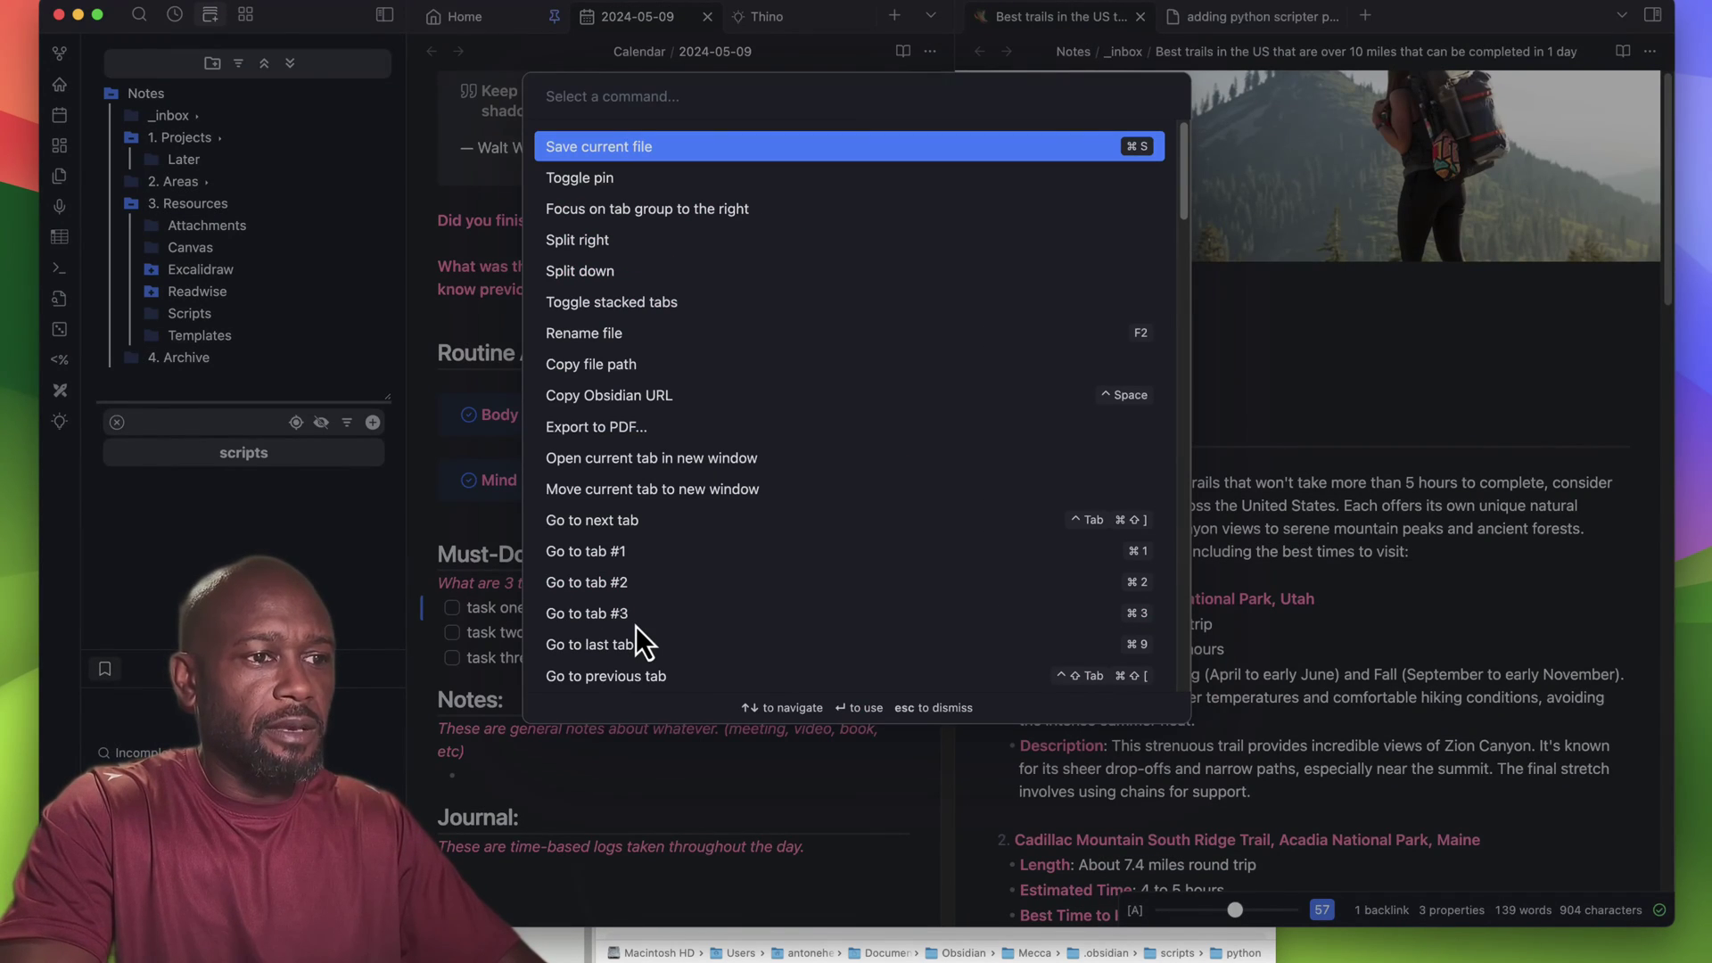
type("python")
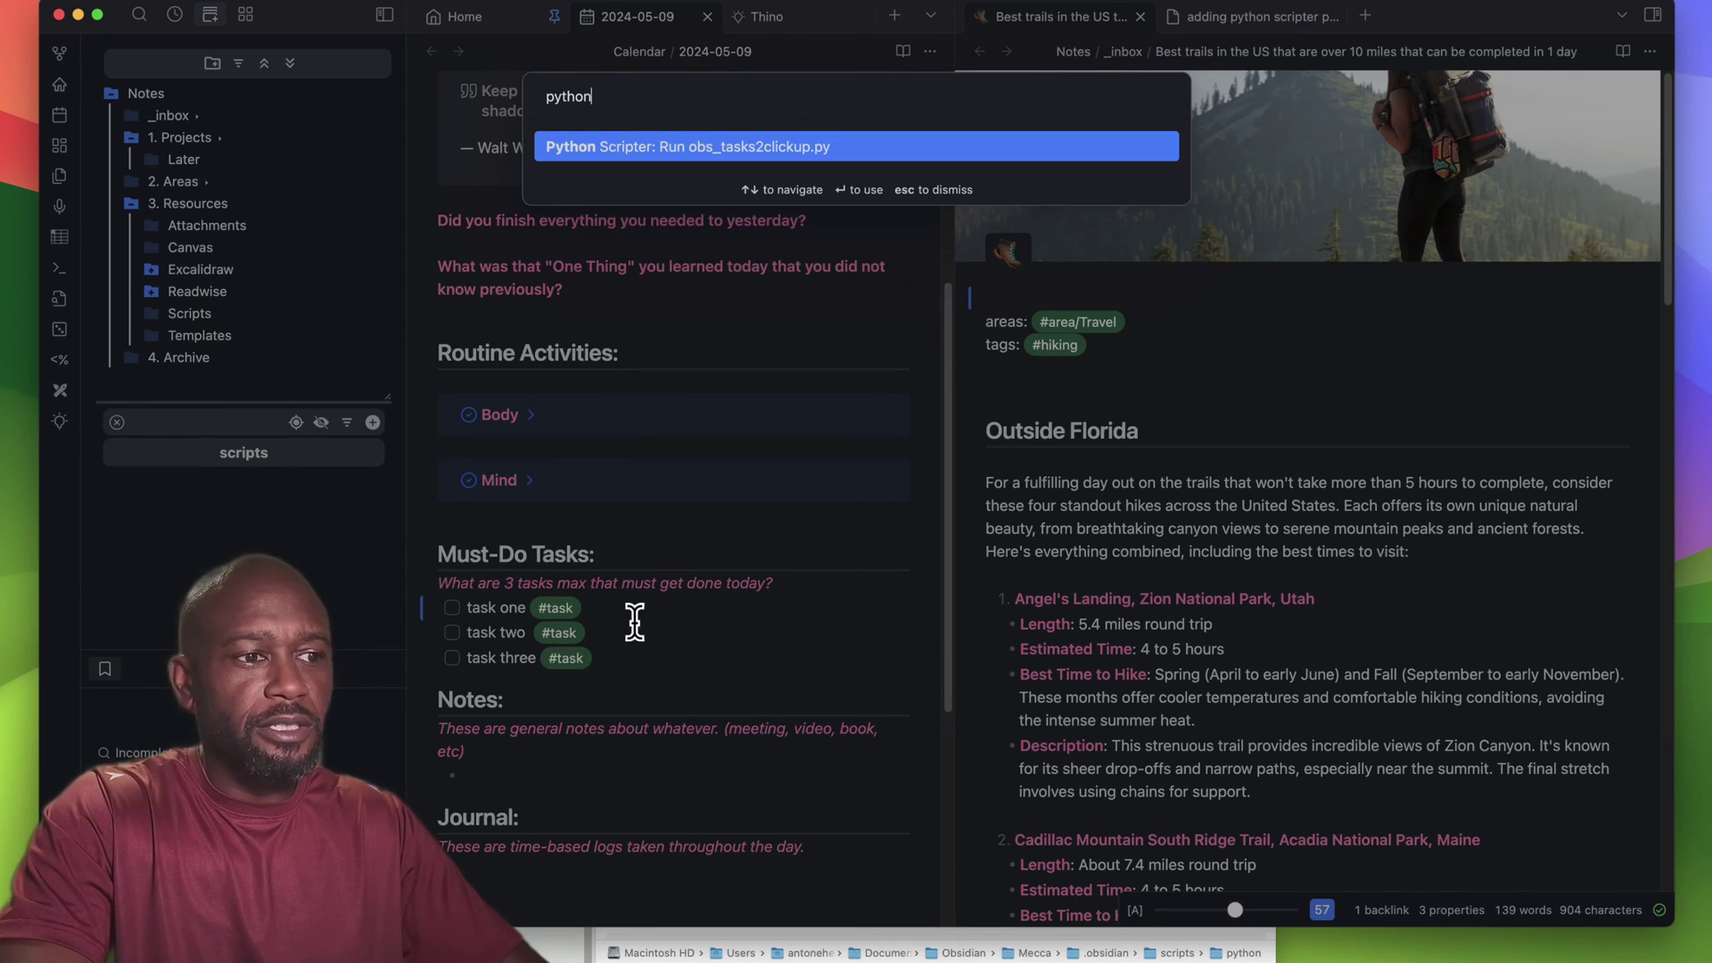
key("Return")
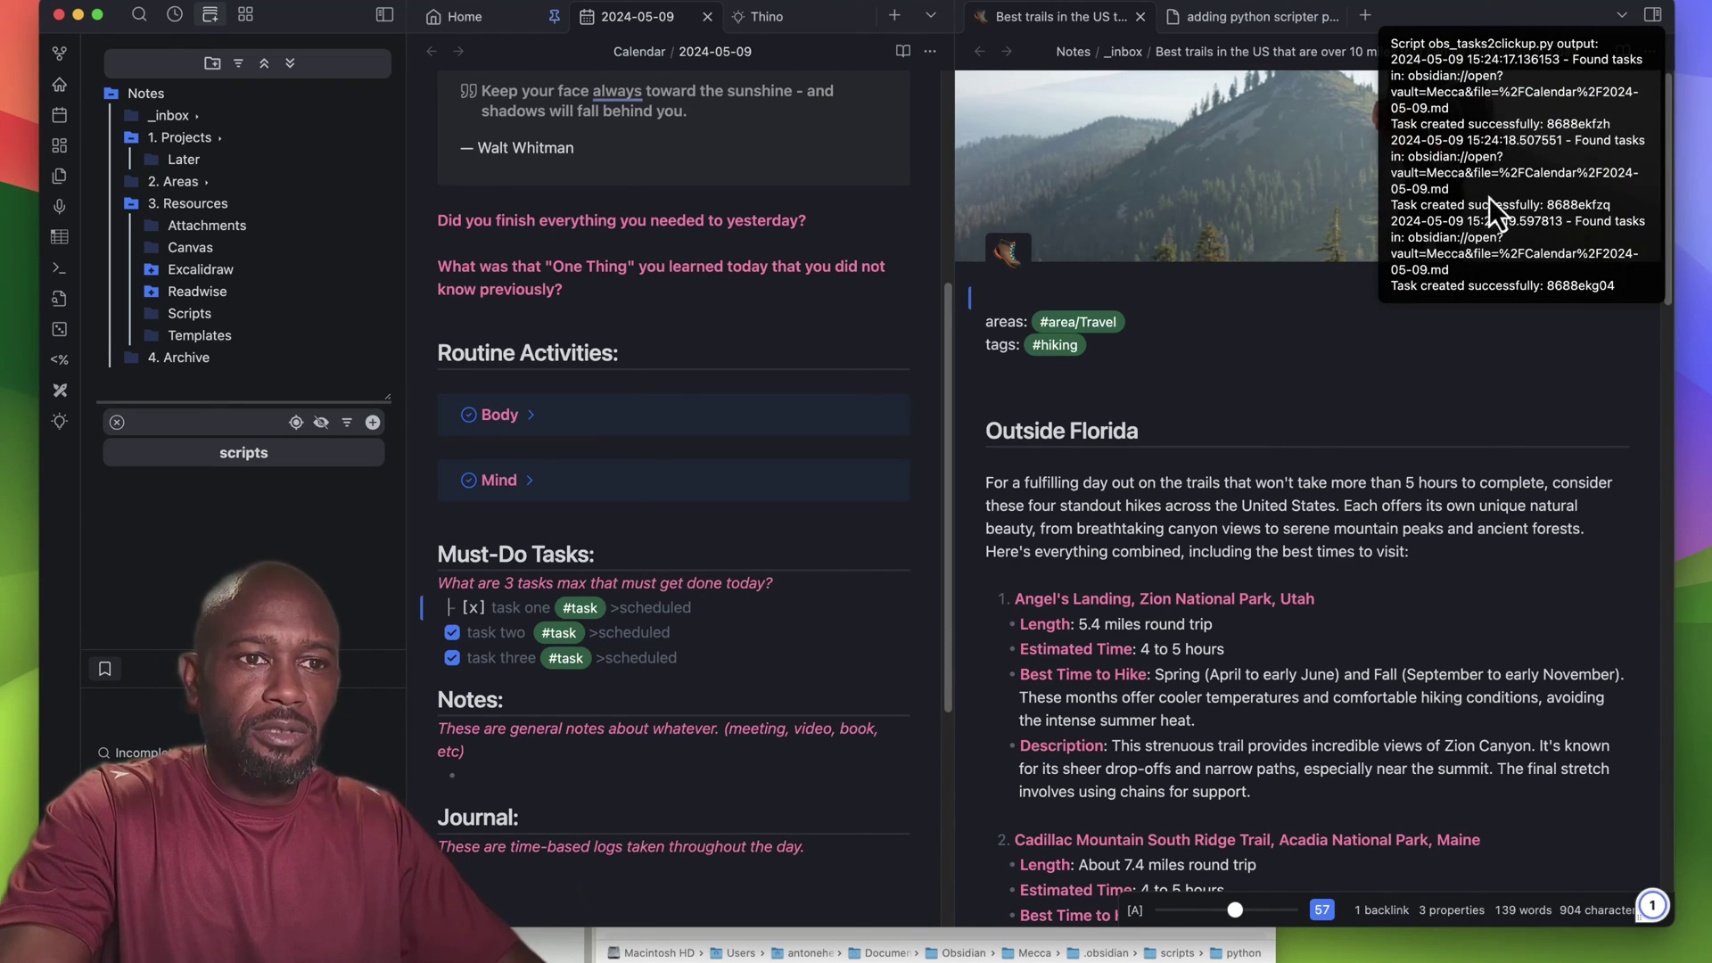
left_click(1526, 160)
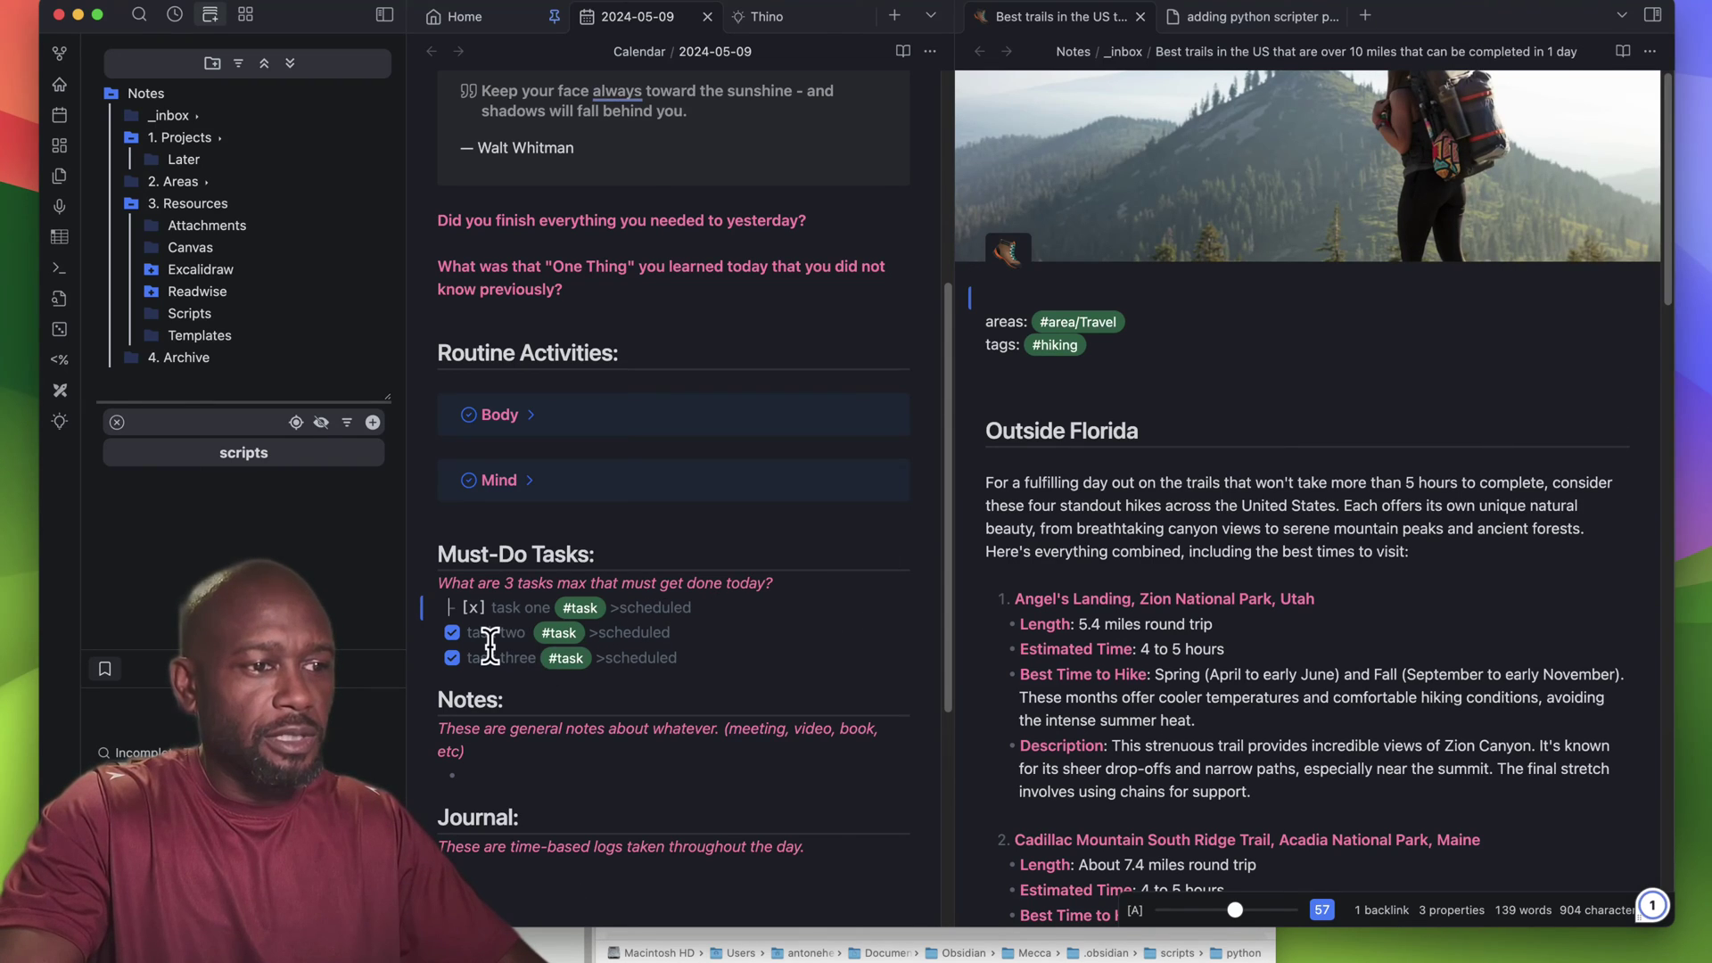
- Check the three tasks are now ticked and marked >scheduled, then switch to ClickUp
left_click(590, 700)
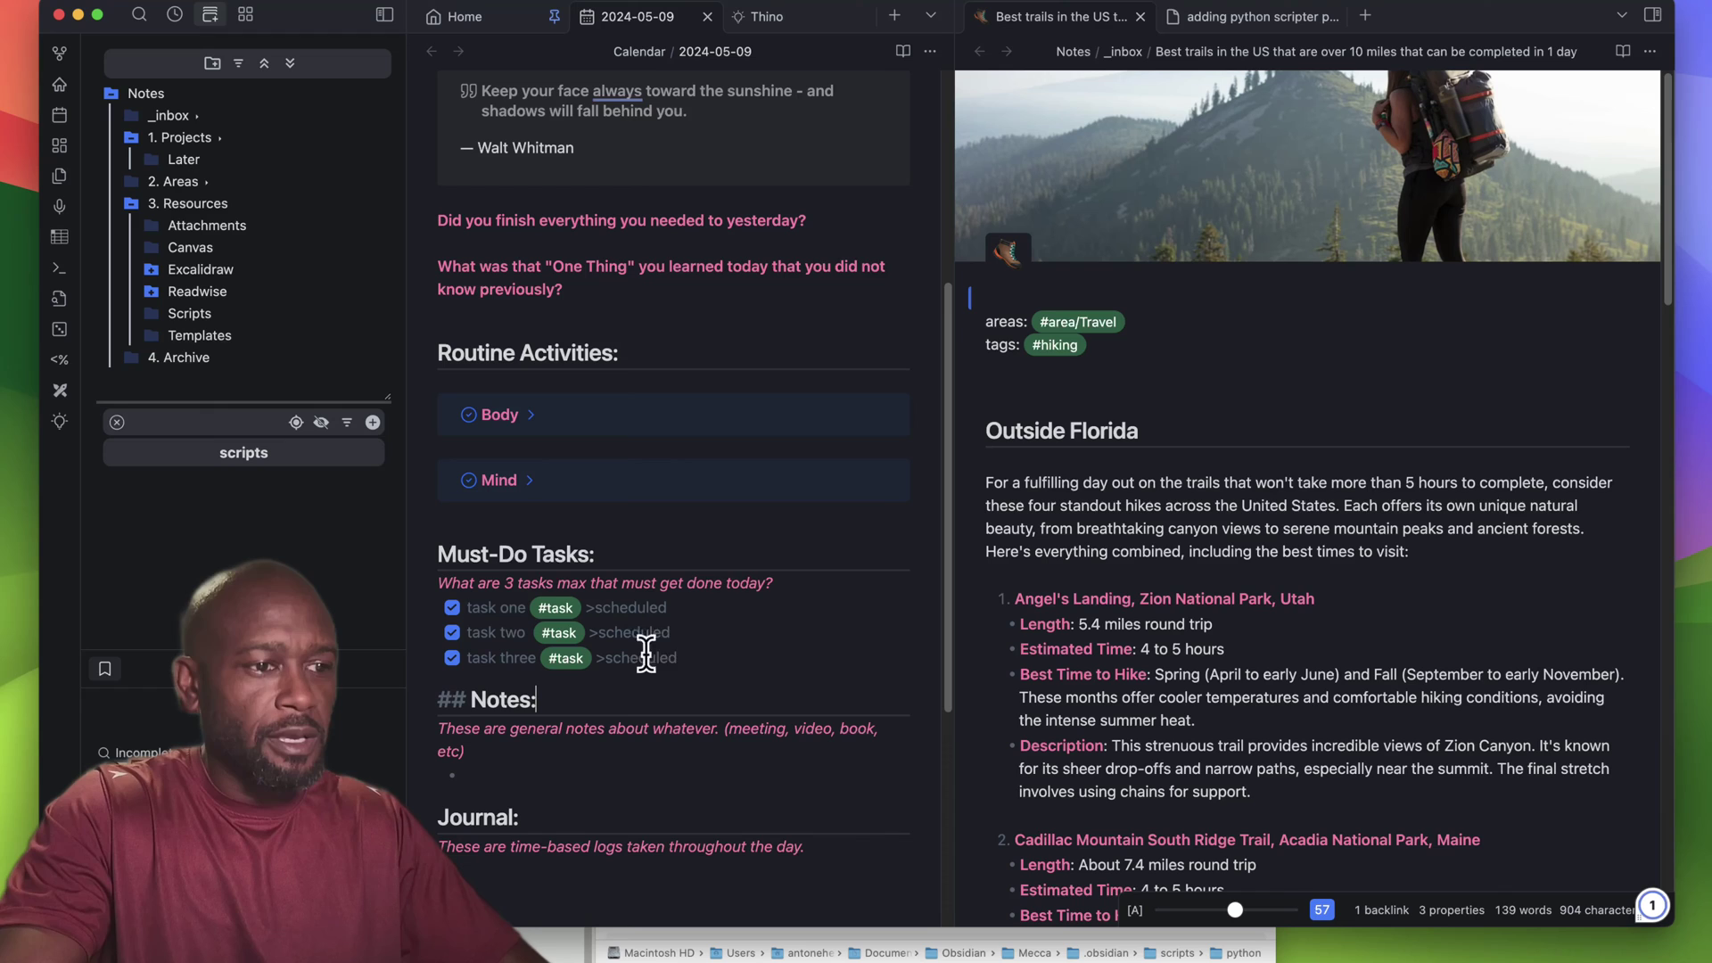
left_click(692, 657)
left_click(691, 607)
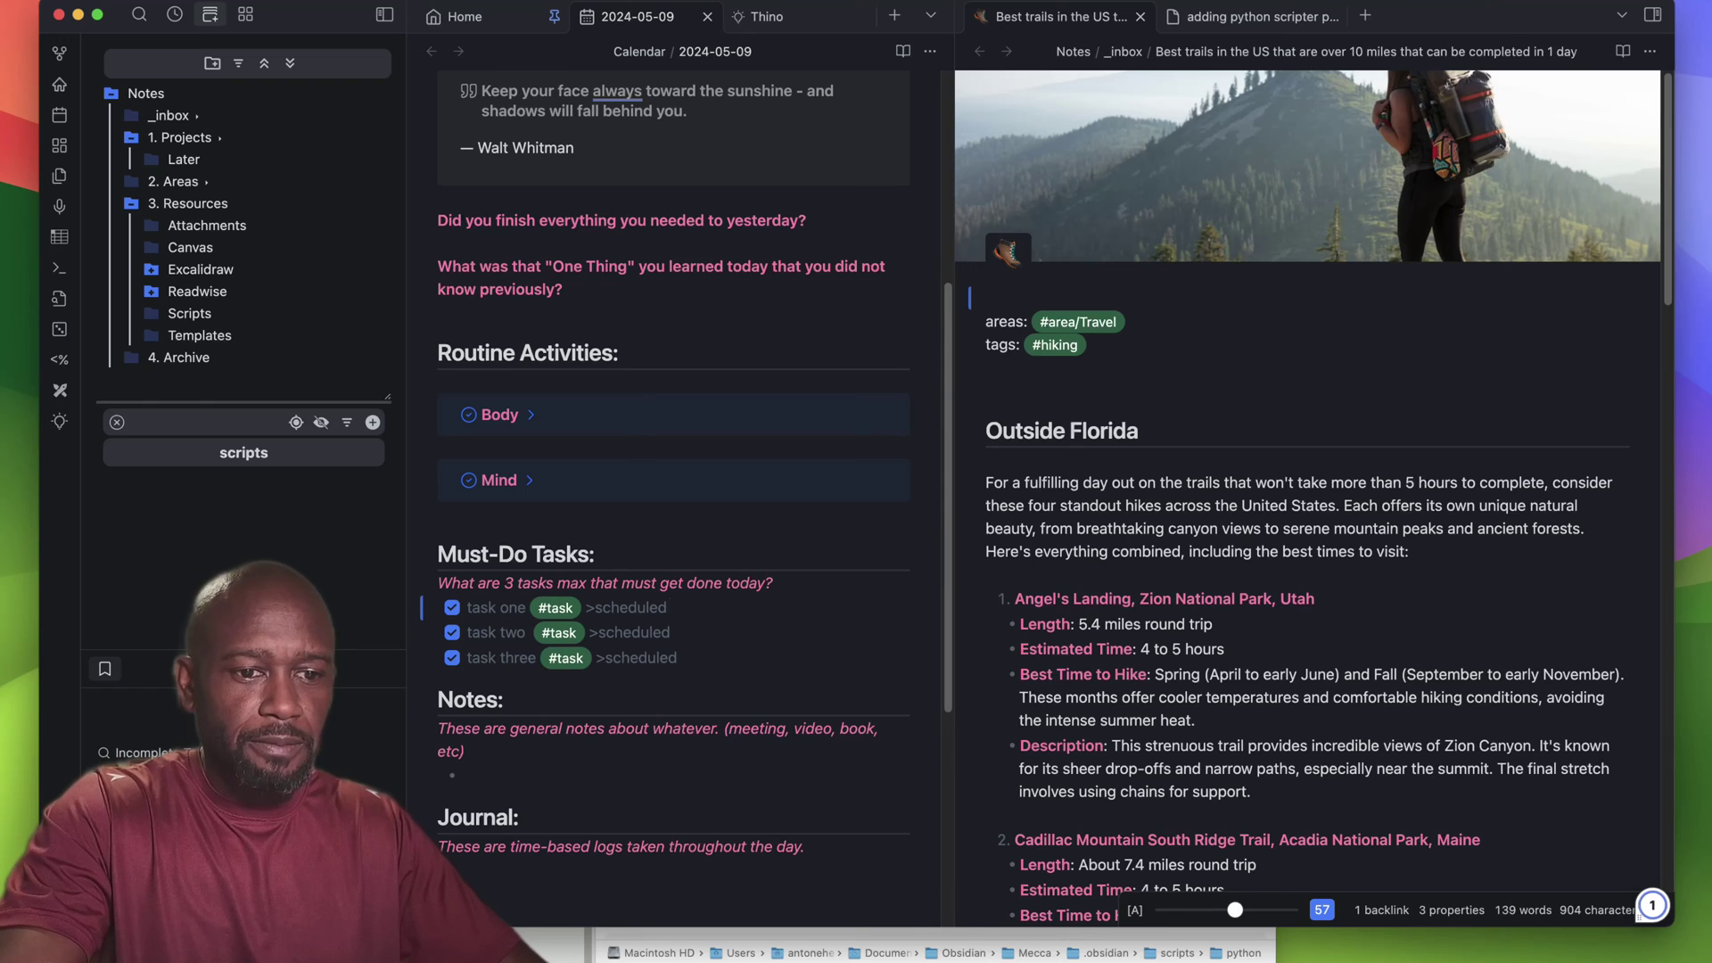
key("super+Tab")
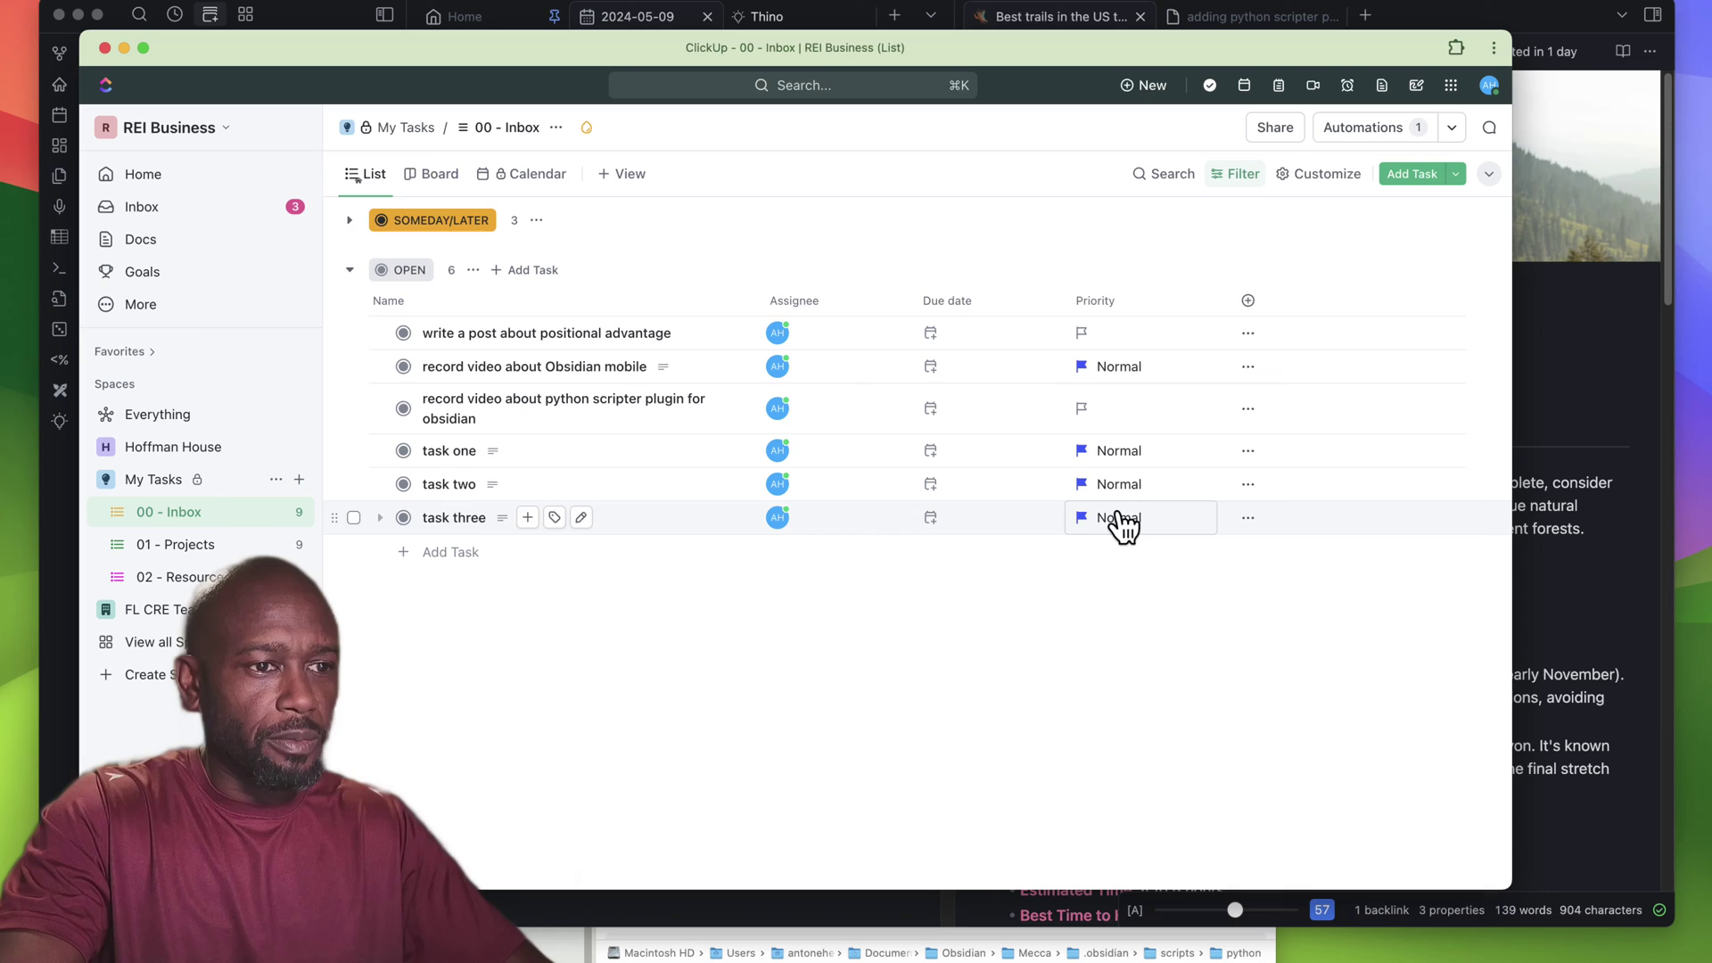
- Confirm task one, two and three in the 00 - Inbox list, then minimize ClickUp
left_click_drag(499, 48, 553, 116)
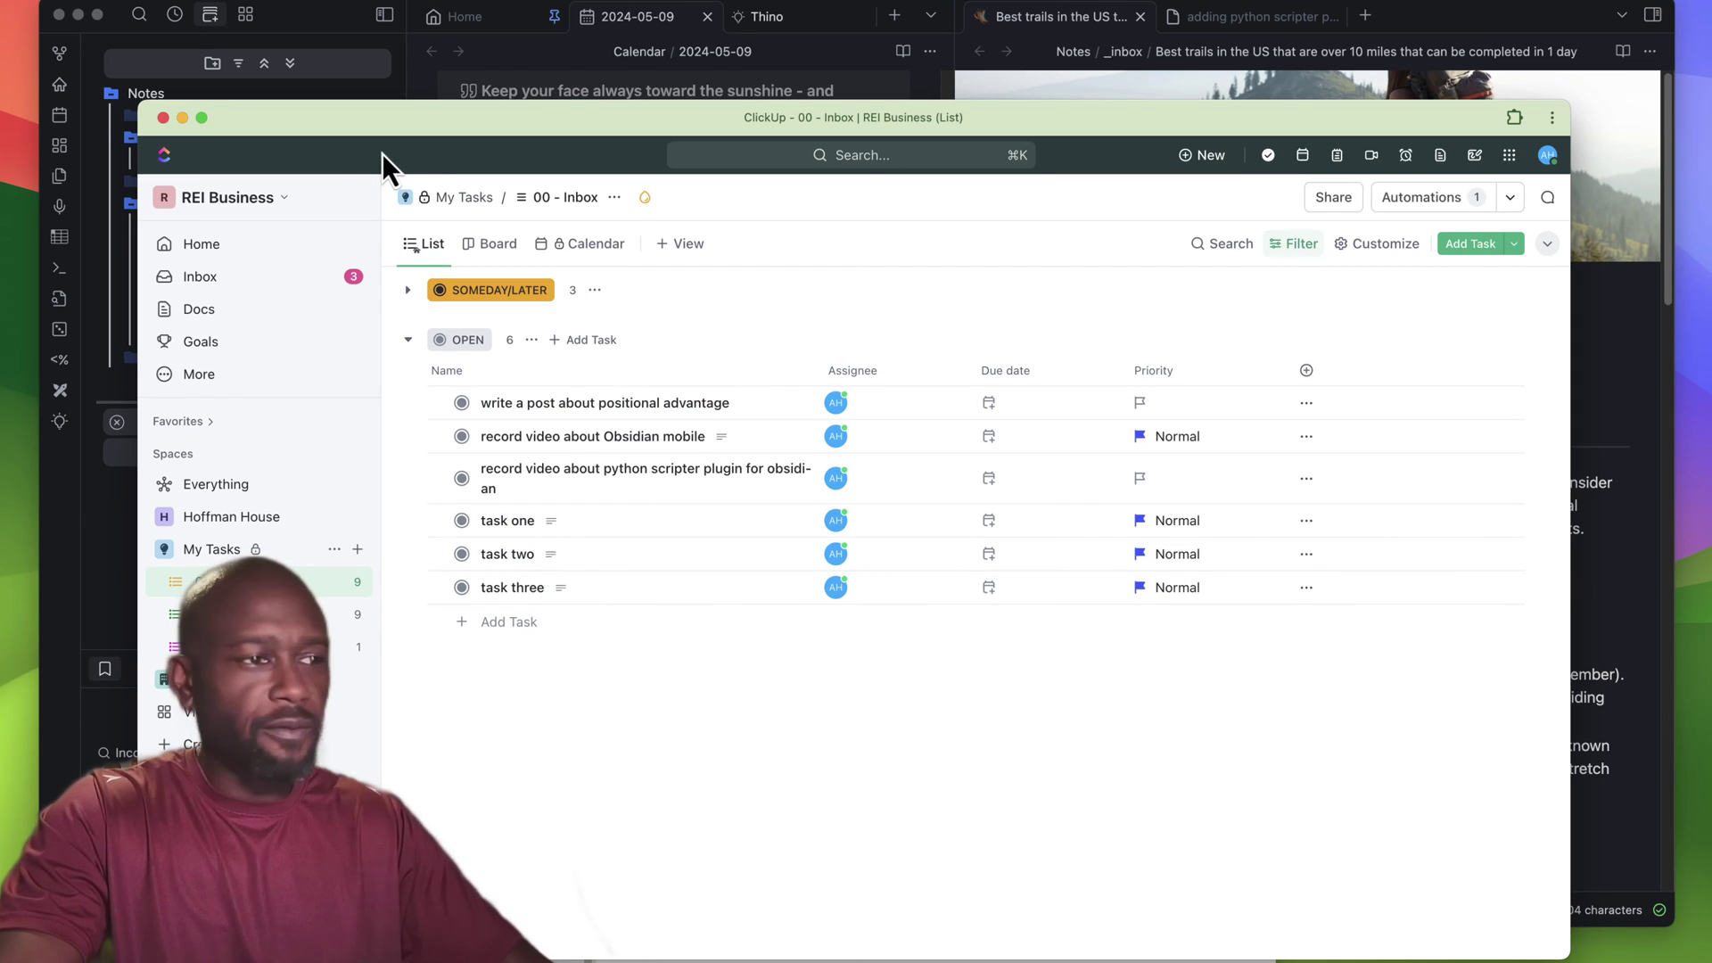
left_click(181, 119)
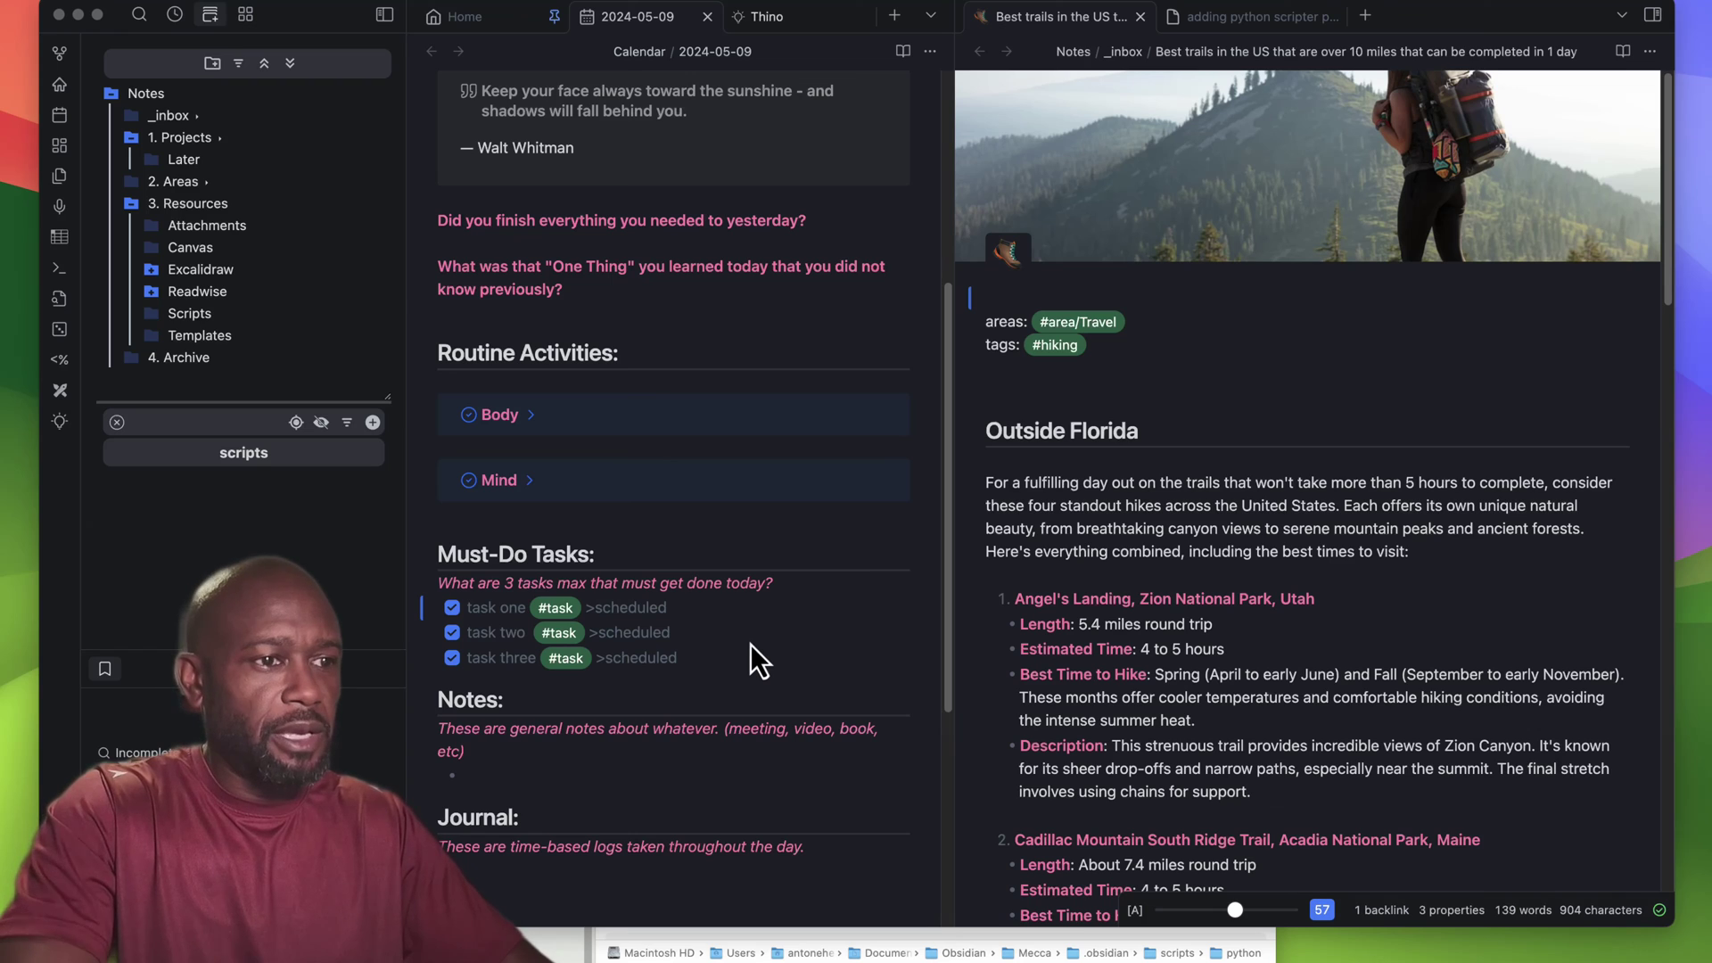
left_click(870, 640)
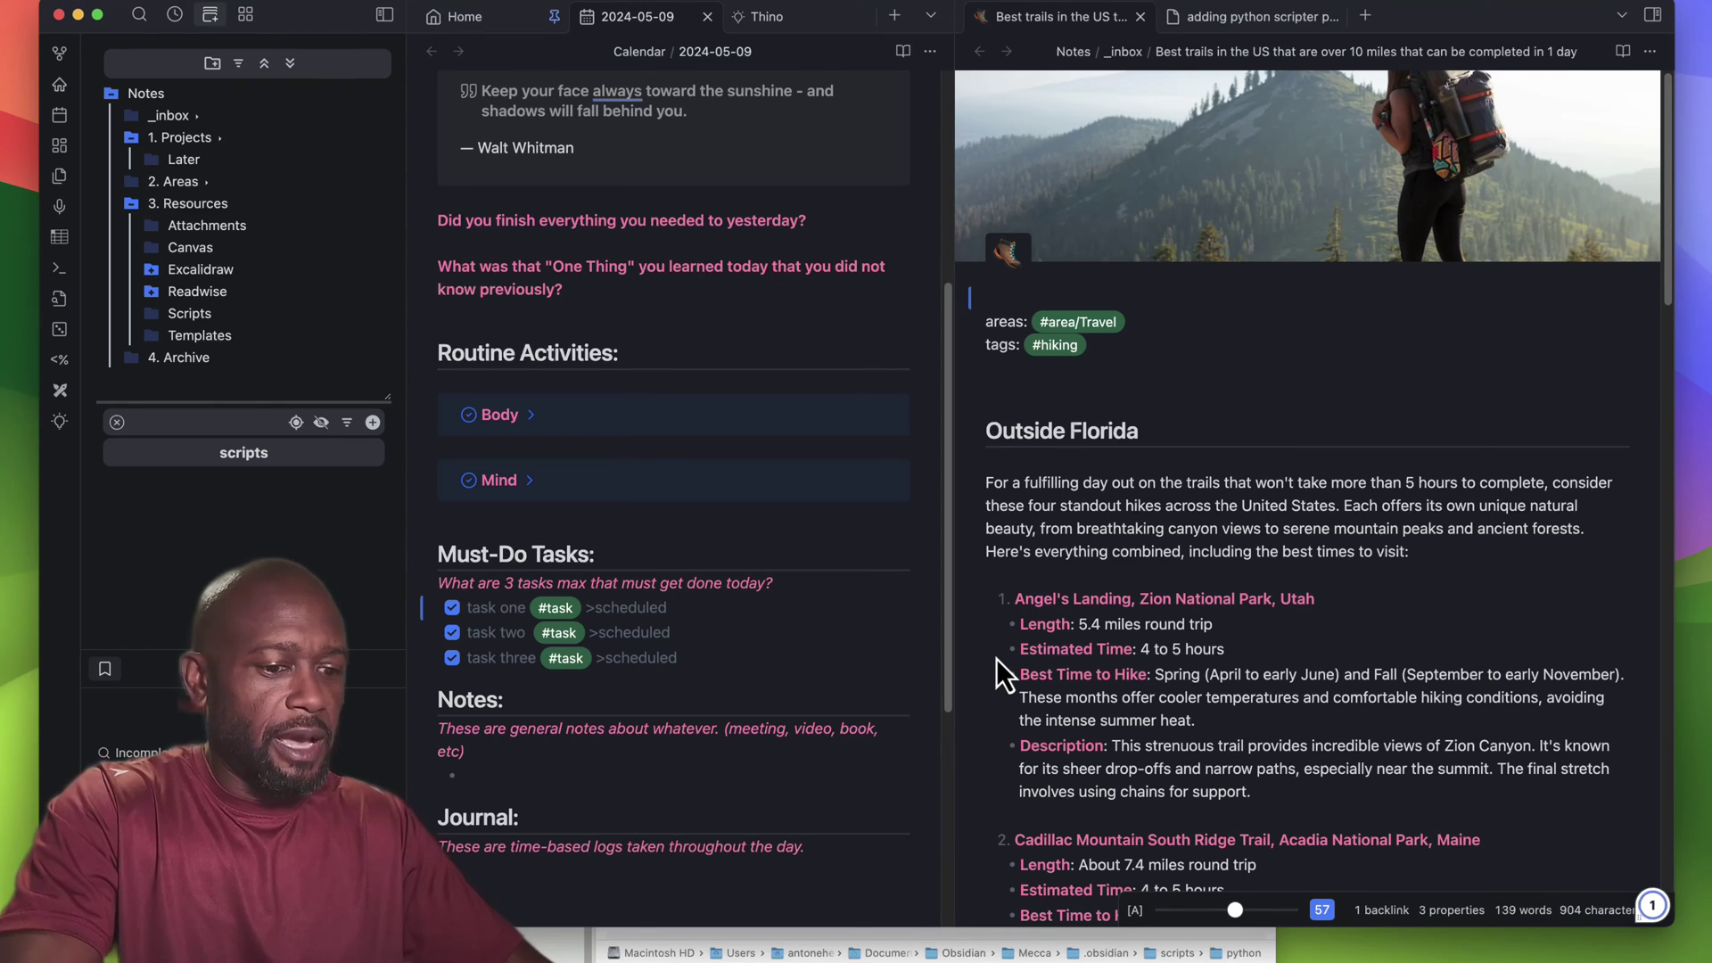
key("super+p")
type("pytho")
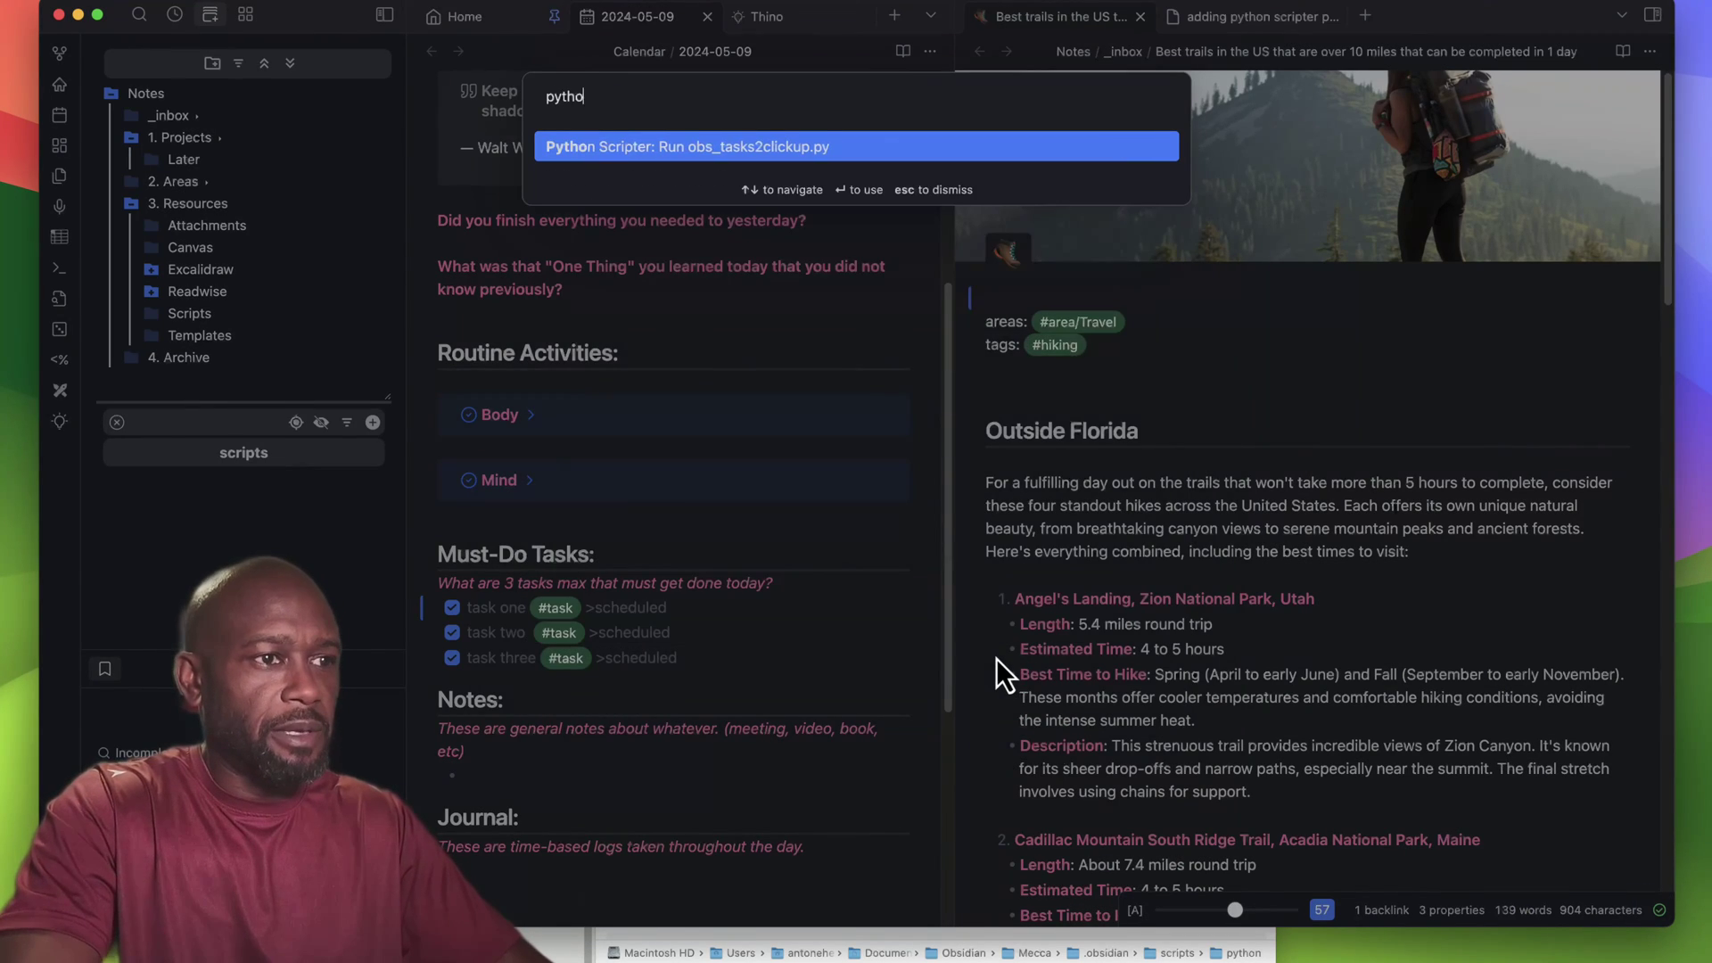
type("n")
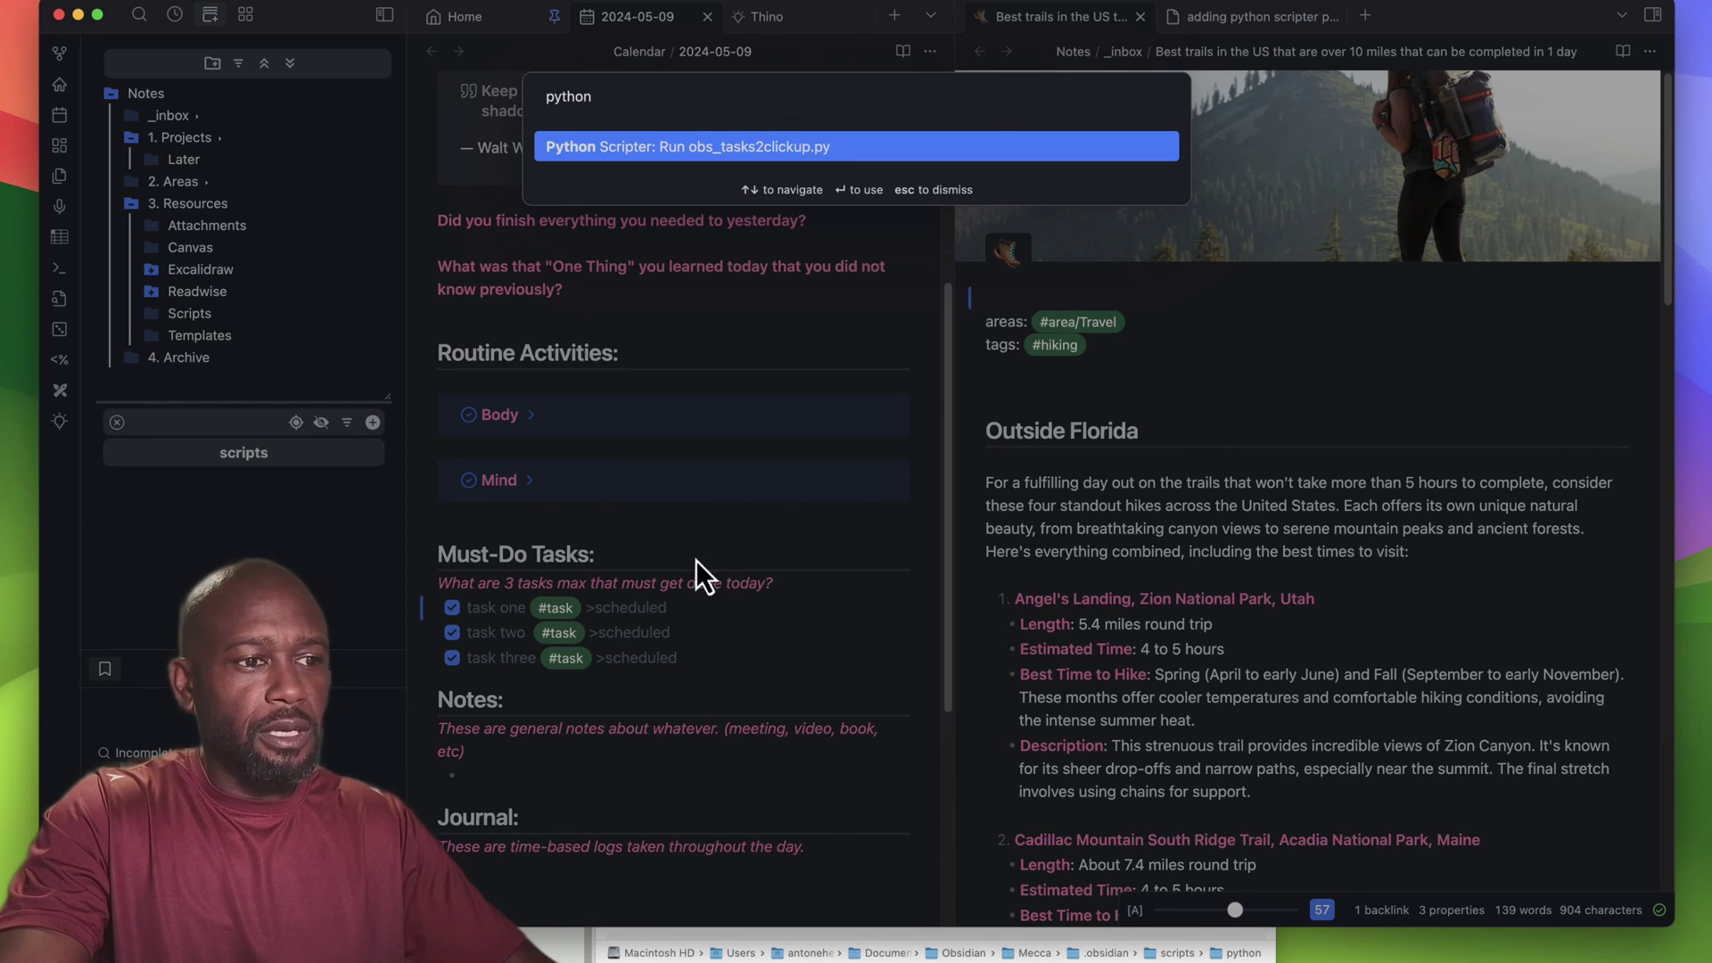
key("Return")
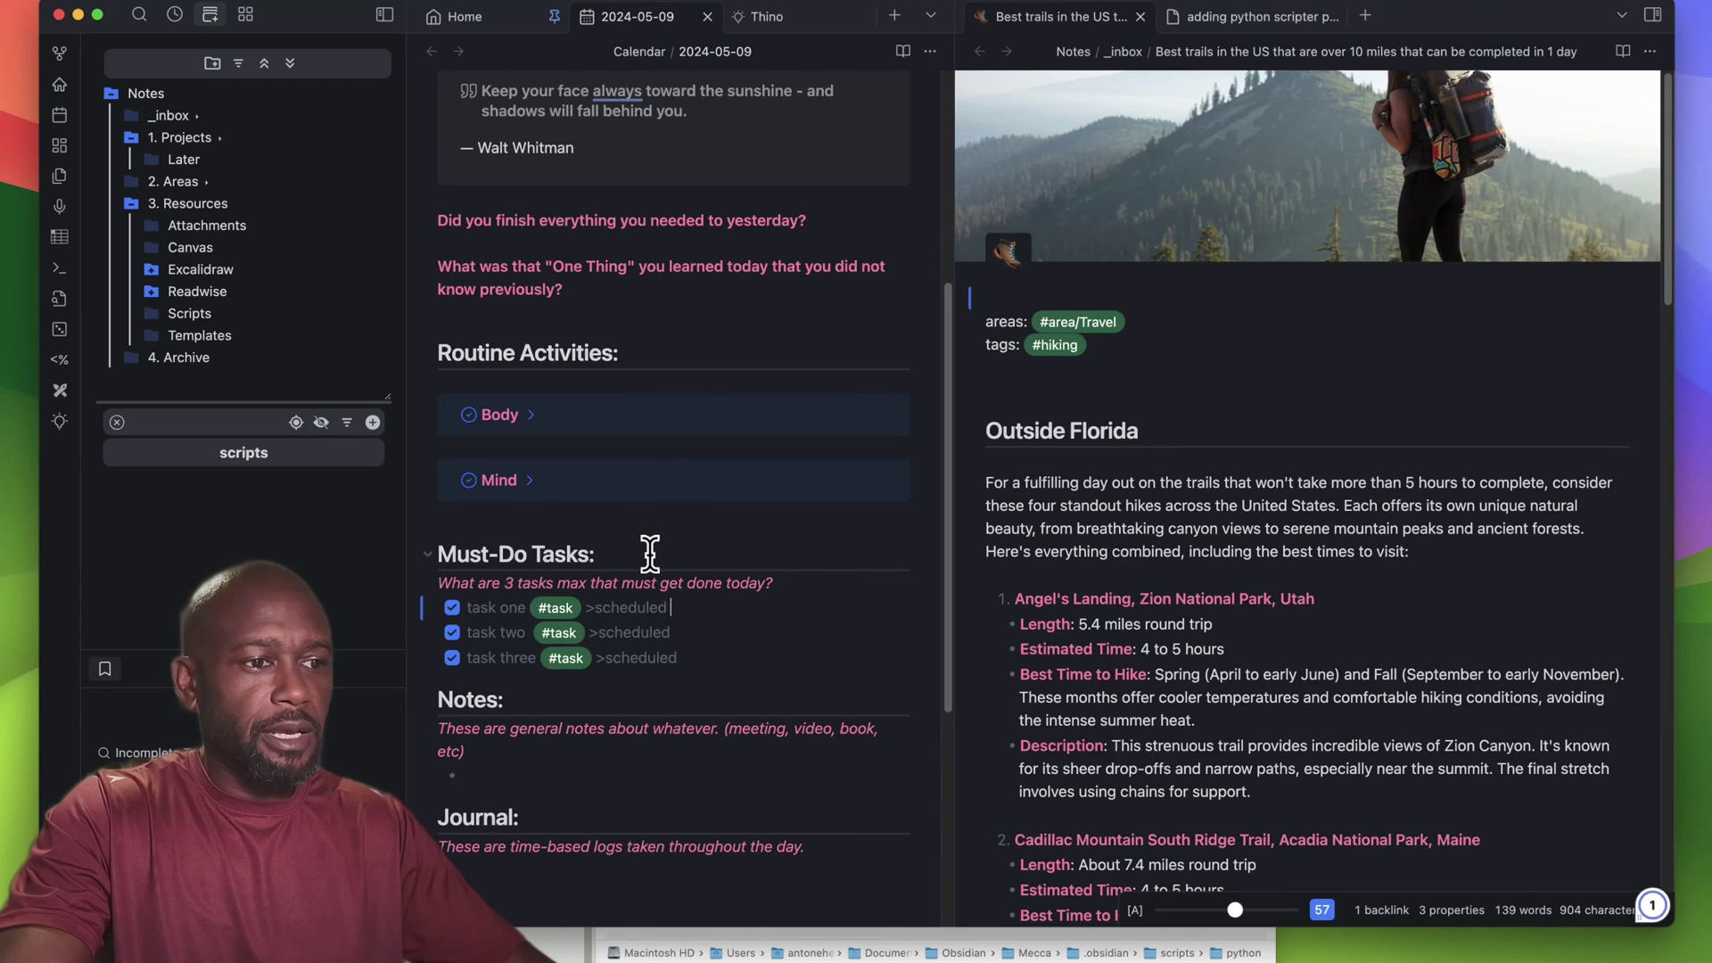
left_click(696, 657)
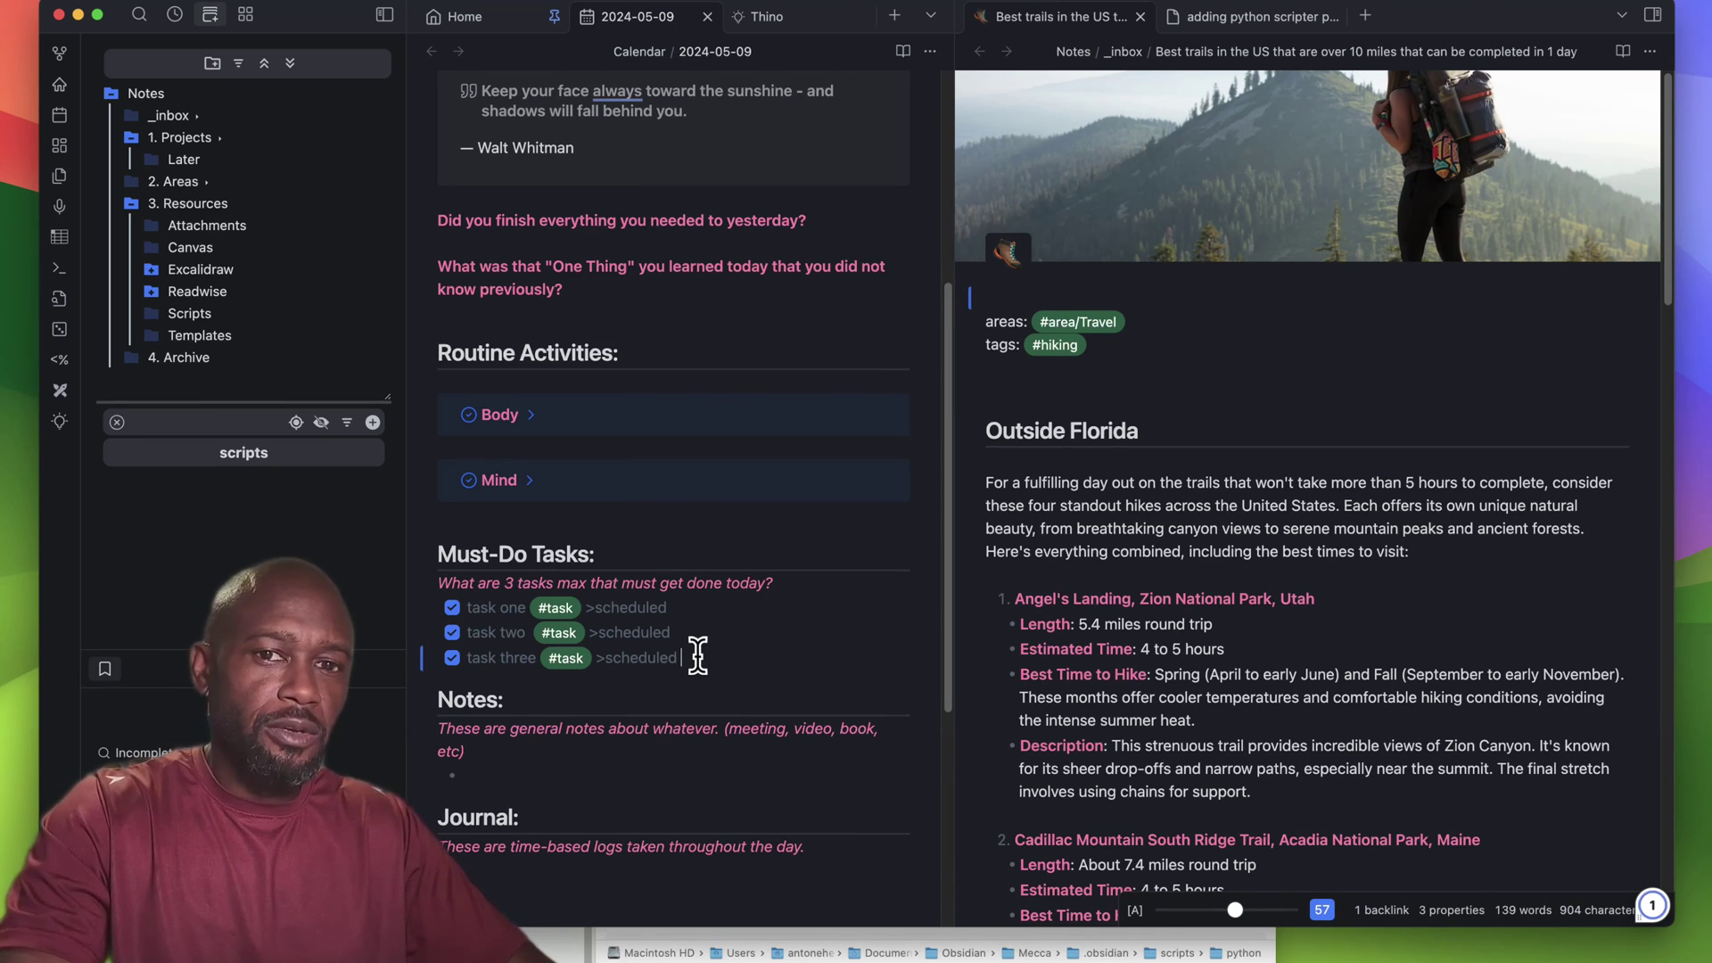